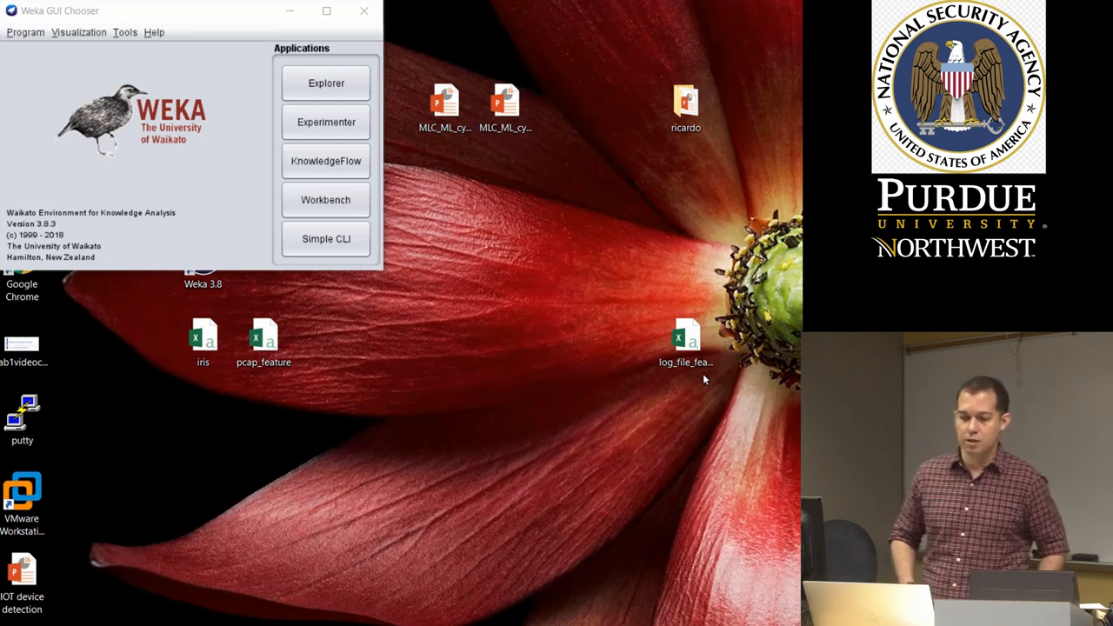
# Open the Explorer and load log_file_features.csv from the Desktop, with the file type set to All Files
pyautogui.click(315, 92)
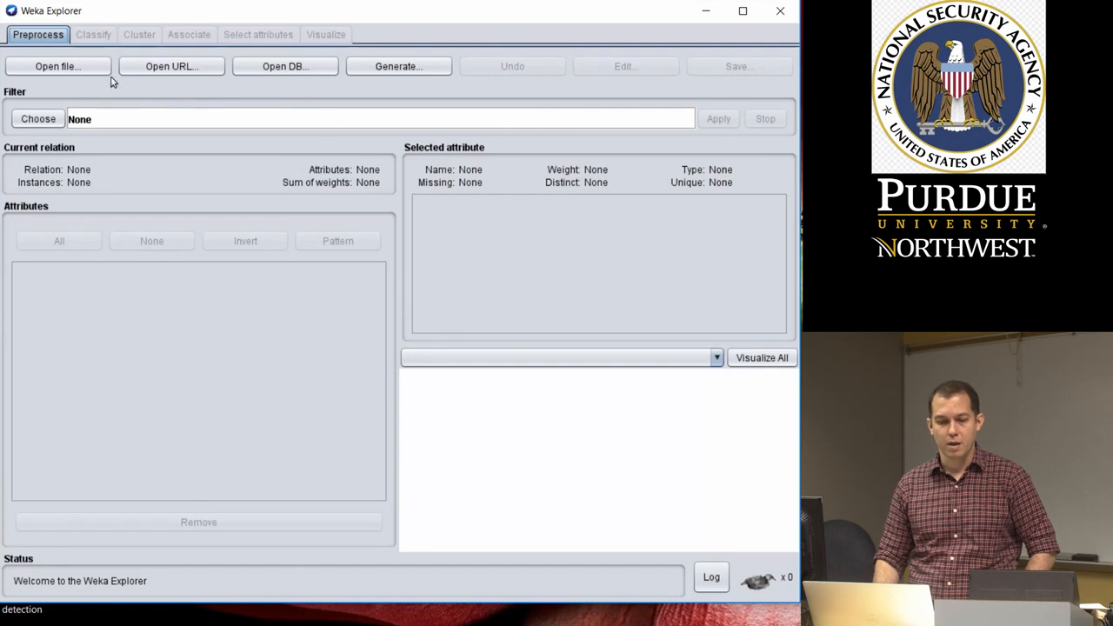
pyautogui.click(82, 61)
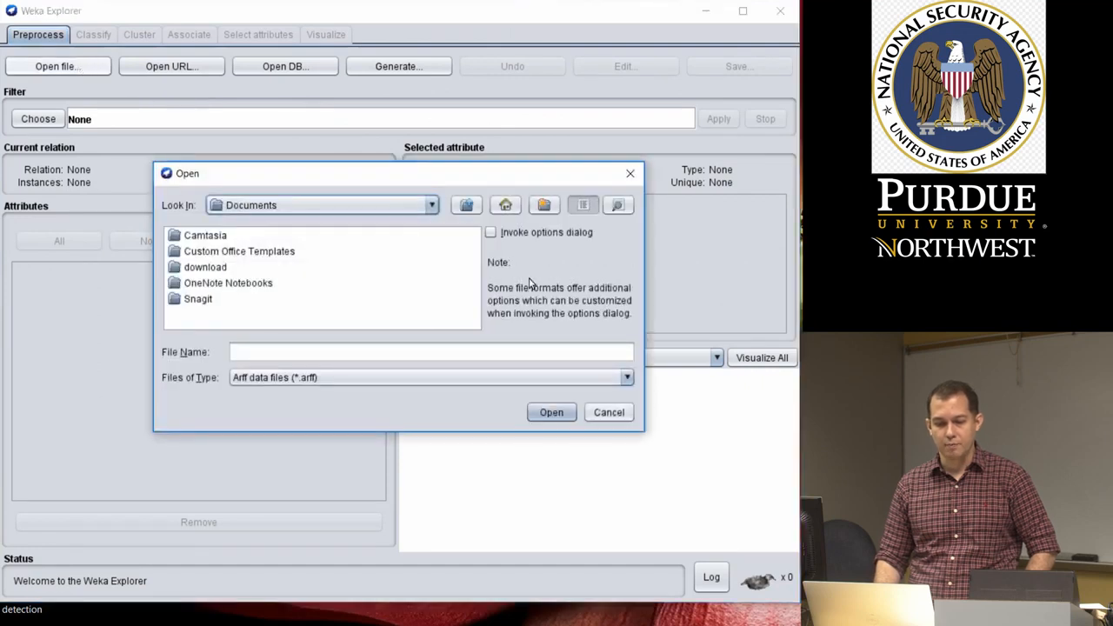
pyautogui.click(626, 377)
pyautogui.scroll(1, 617, 433)
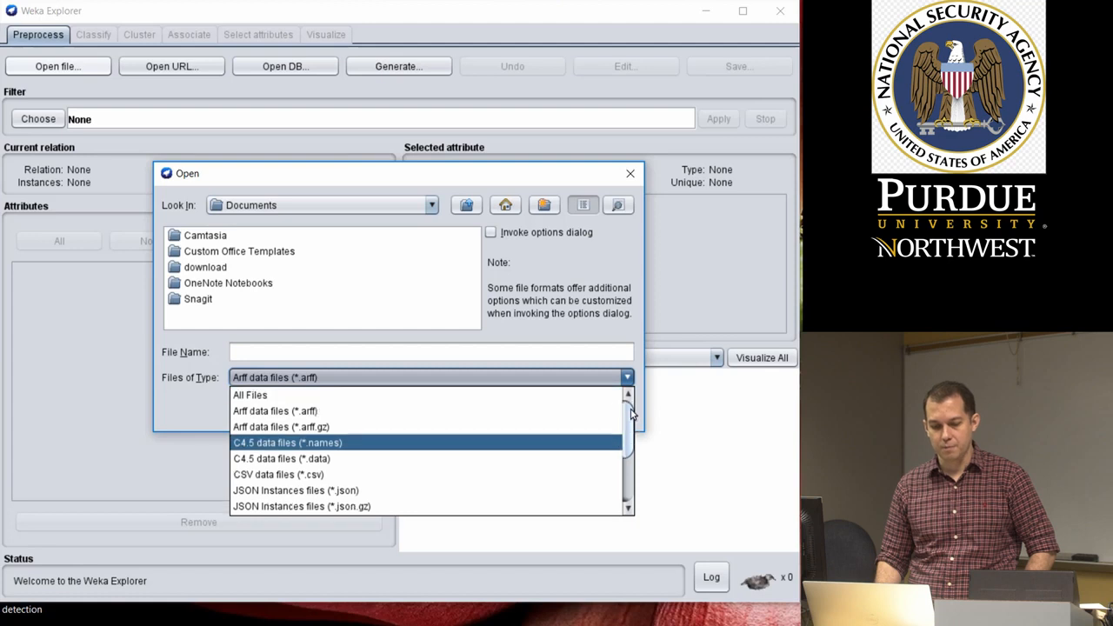
pyautogui.click(485, 387)
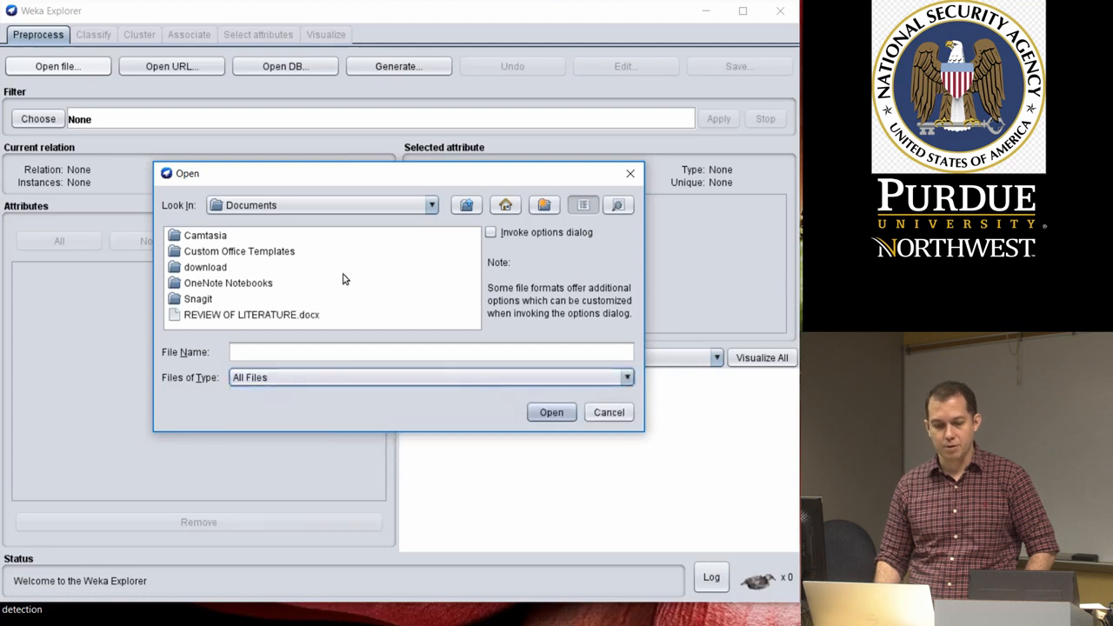
pyautogui.click(424, 209)
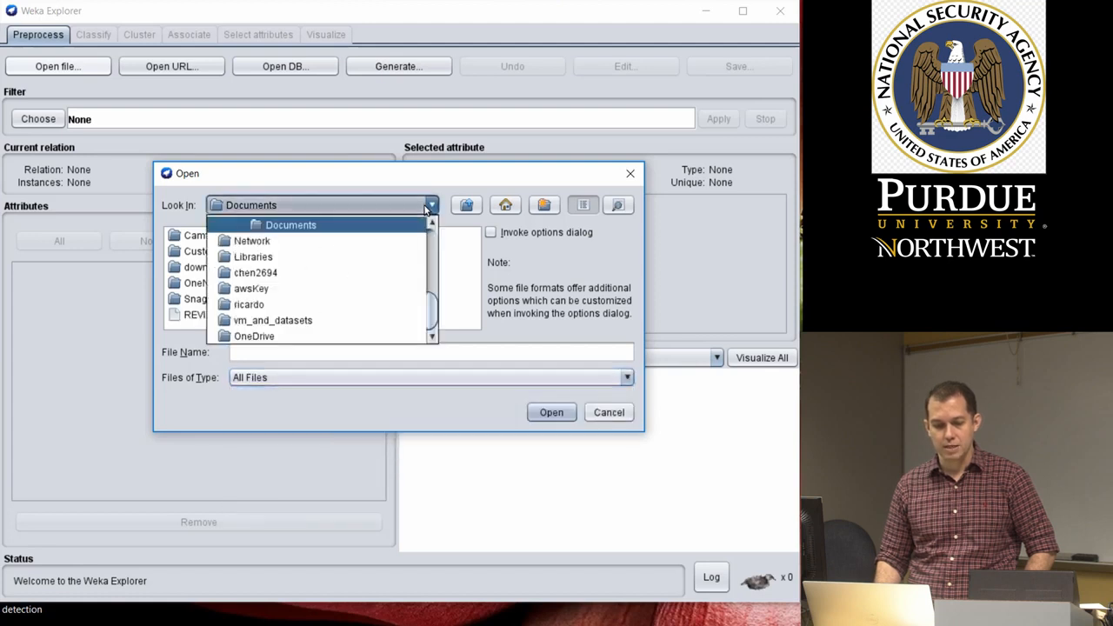
pyautogui.click(343, 270)
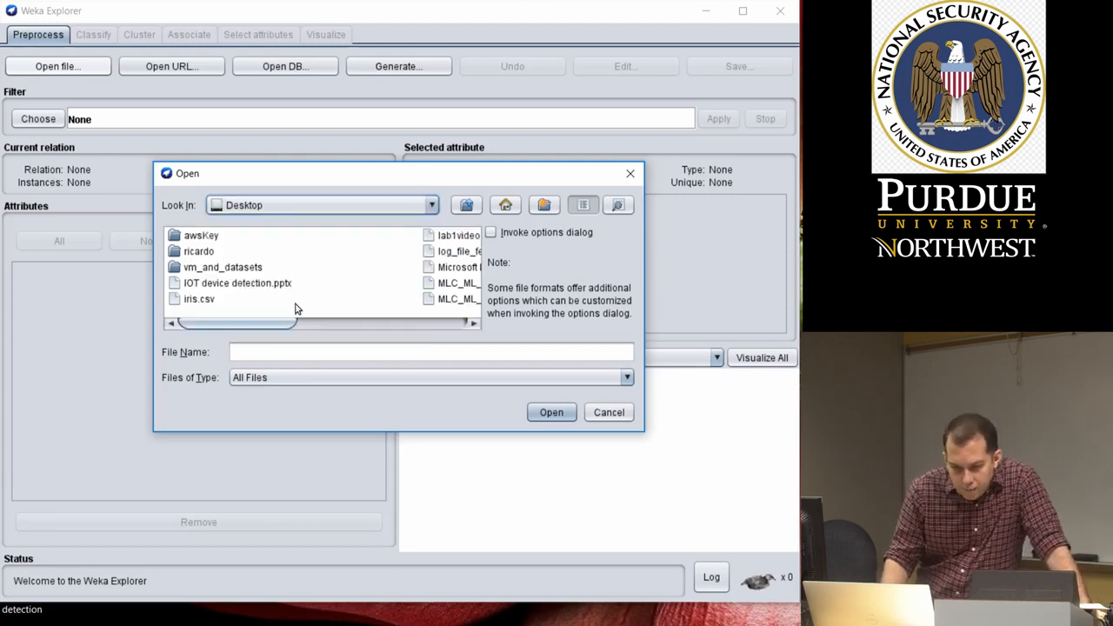
pyautogui.scroll(-2, 297, 302)
pyautogui.click(336, 253)
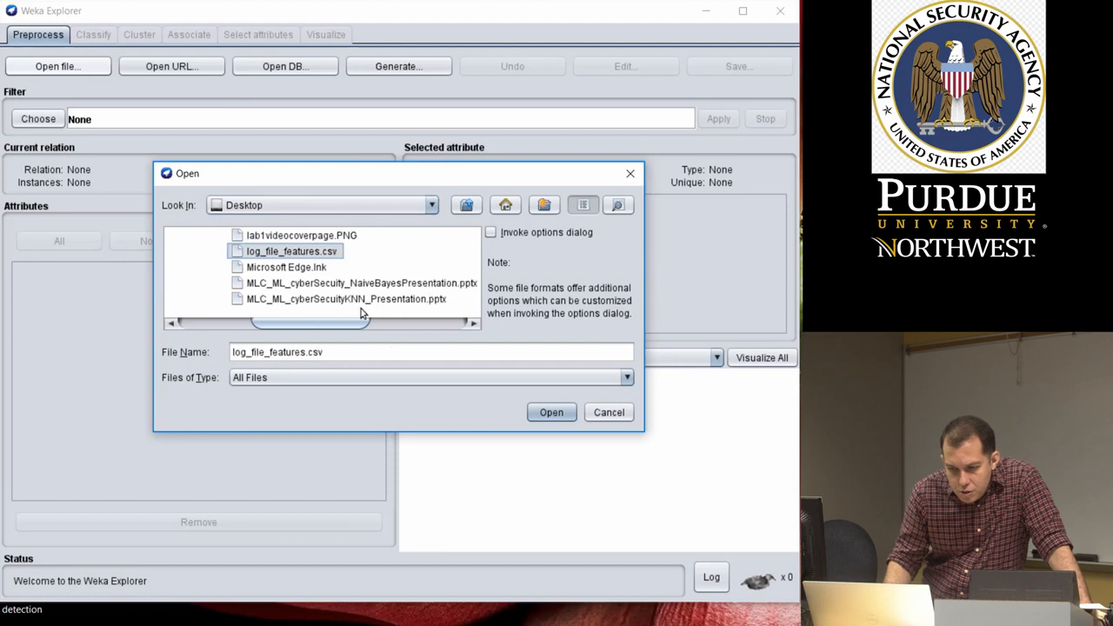
pyautogui.click(550, 414)
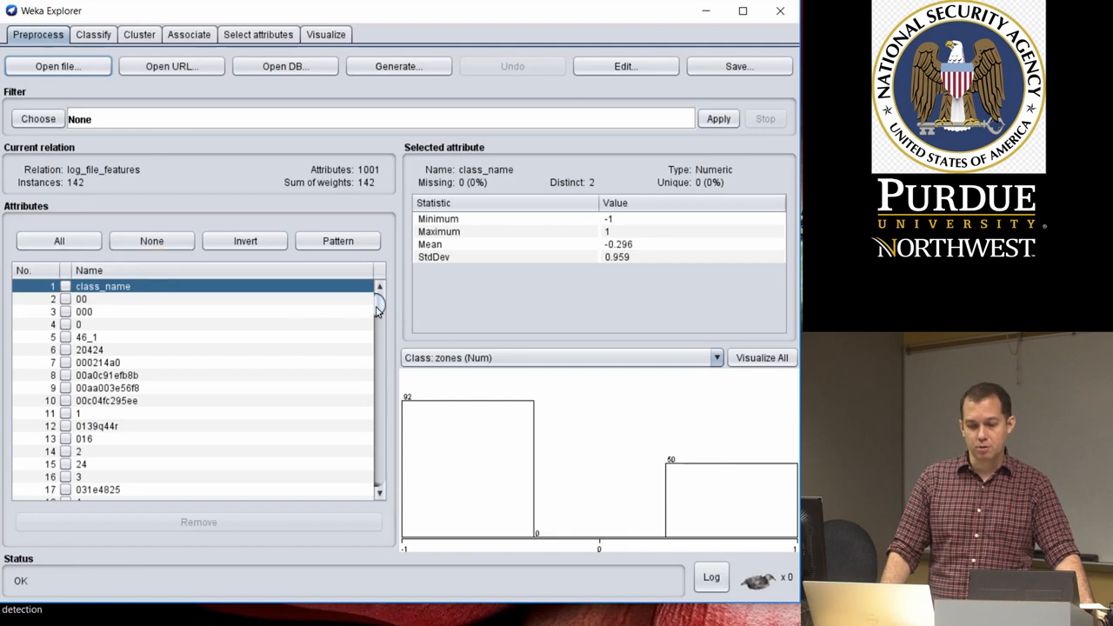
# Look through the full attribute list and view the statistics of the class_name attribute
pyautogui.moveTo(379, 309); pyautogui.dragTo(385, 490)
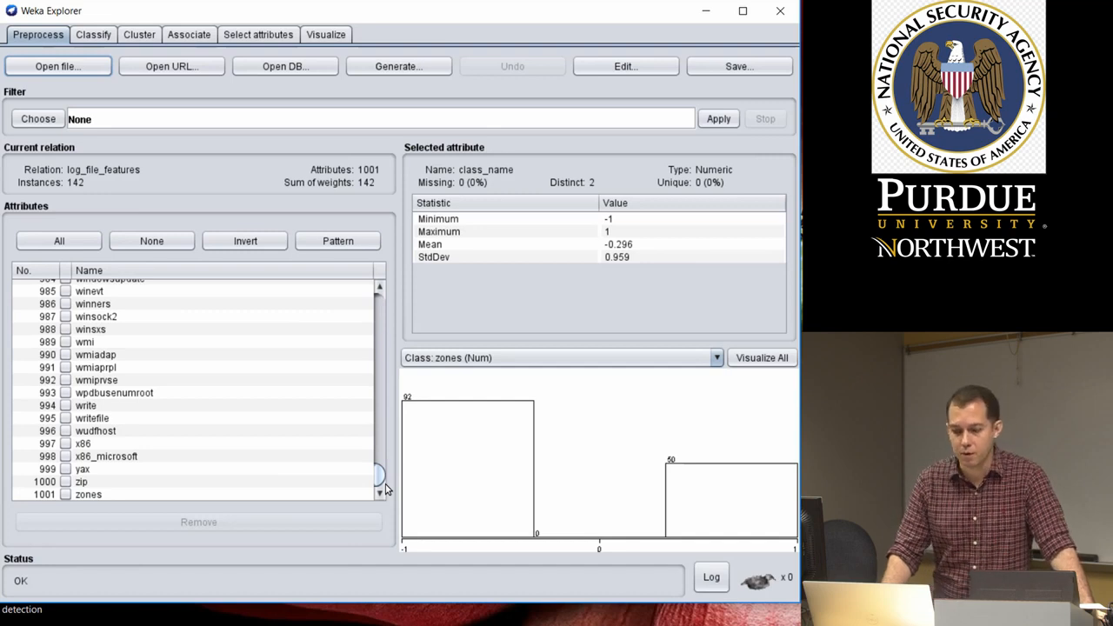
pyautogui.moveTo(385, 489); pyautogui.dragTo(391, 305)
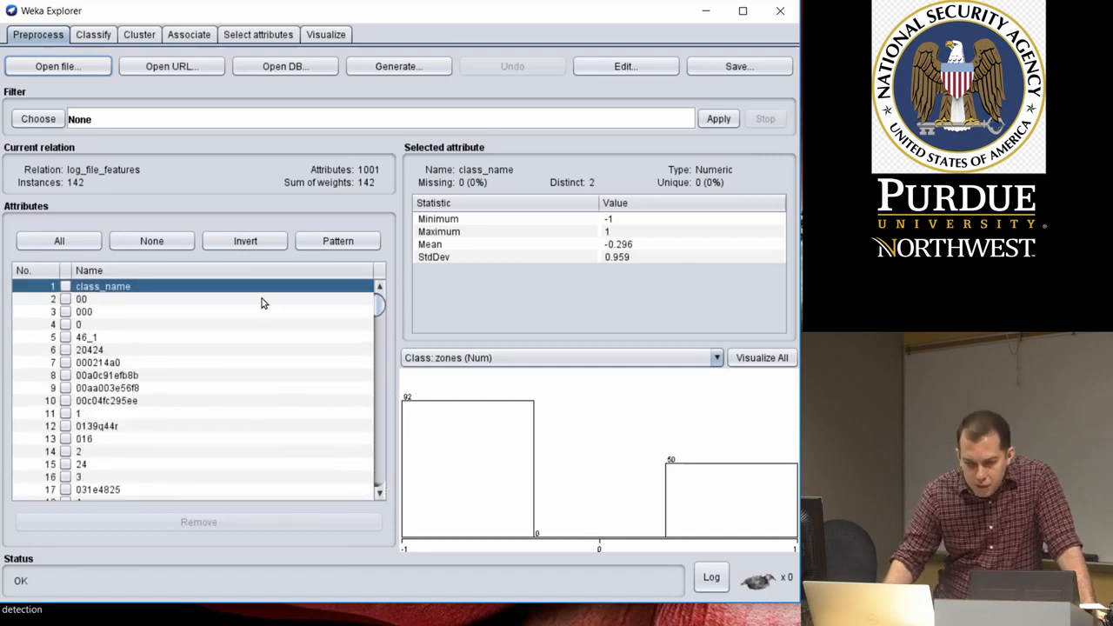
pyautogui.click(131, 301)
pyautogui.click(128, 289)
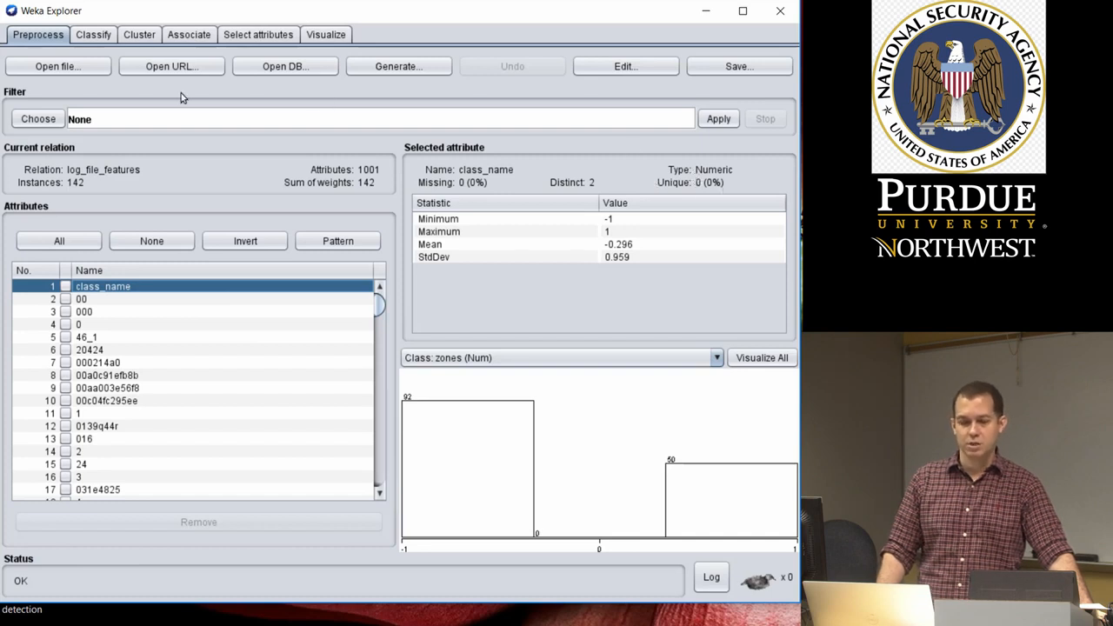
# Choose the unsupervised attribute filter NumericToNominal for the loaded dataset
pyautogui.click(35, 120)
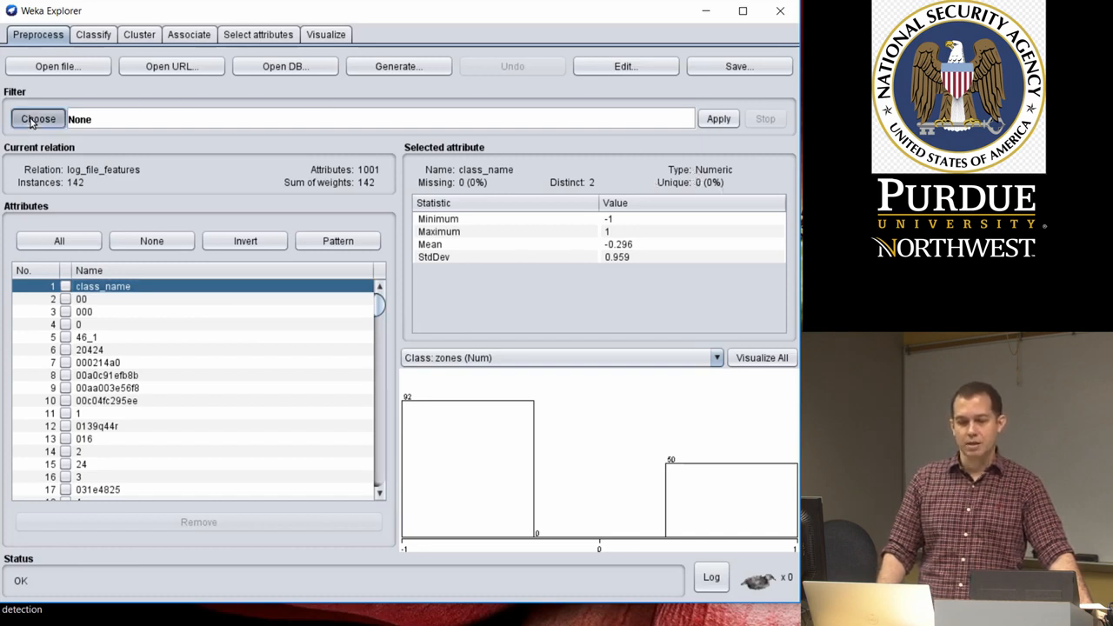
pyautogui.click(31, 138)
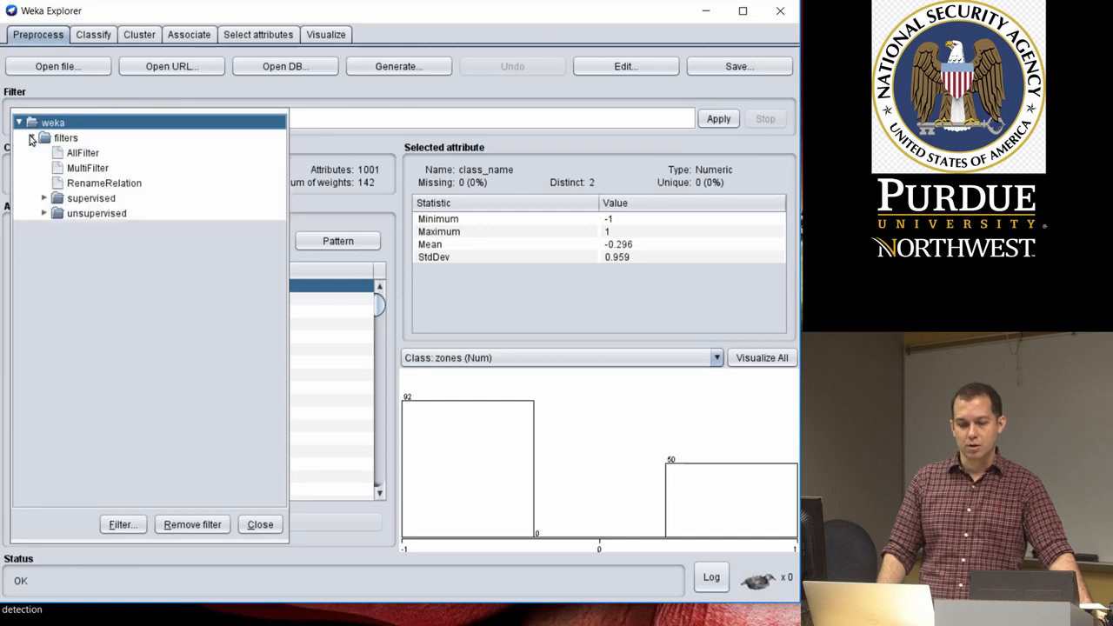
pyautogui.click(44, 213)
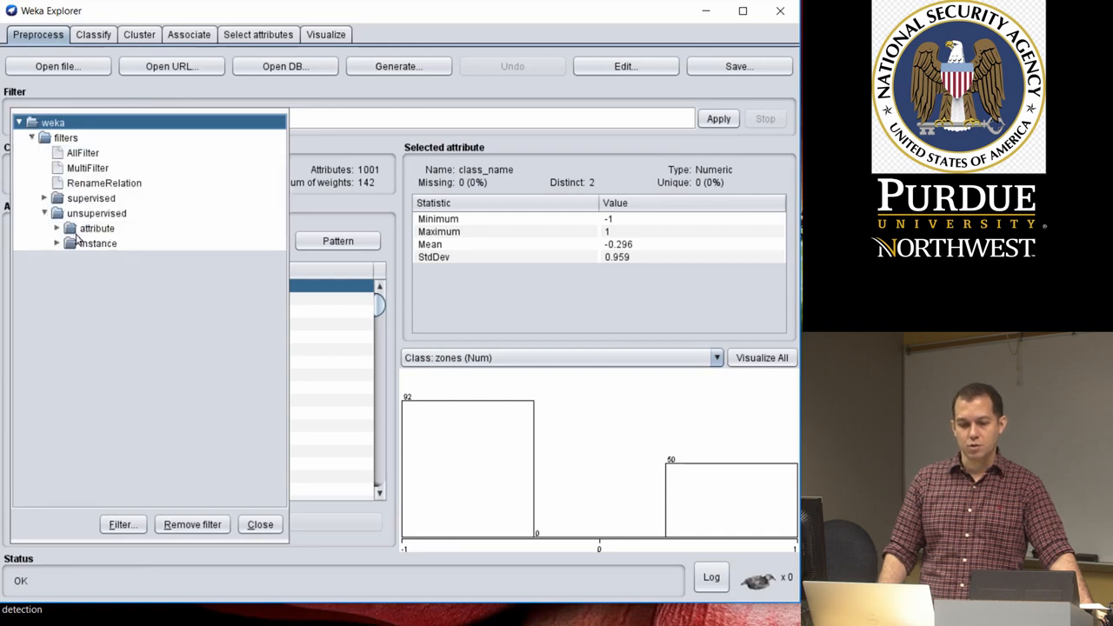
pyautogui.click(57, 228)
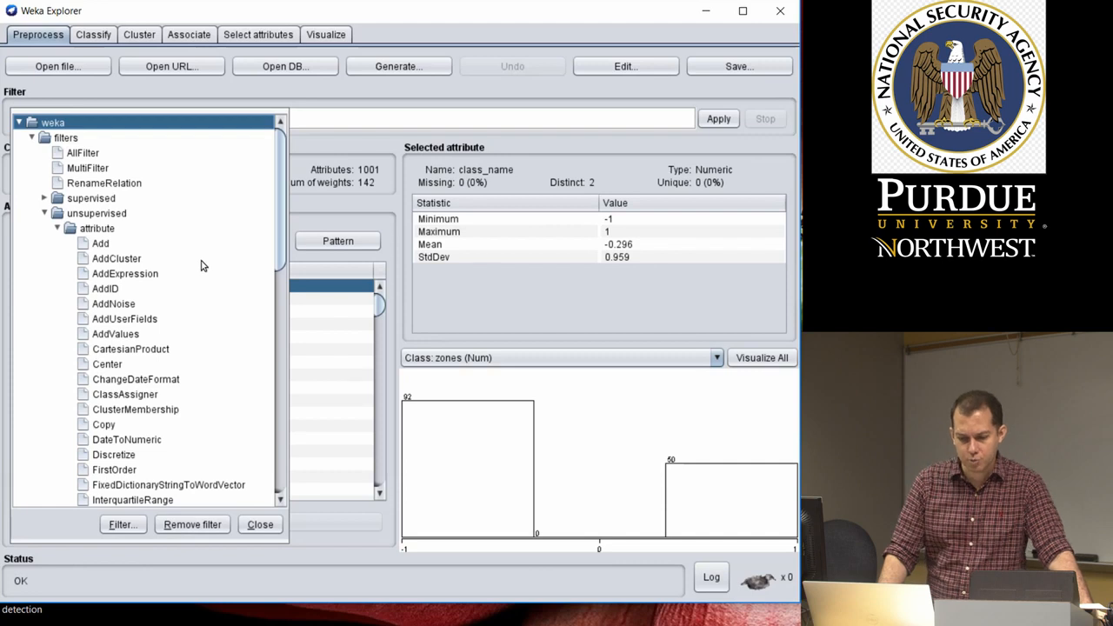
pyautogui.scroll(-2, 200, 265)
pyautogui.scroll(-2, 200, 265)
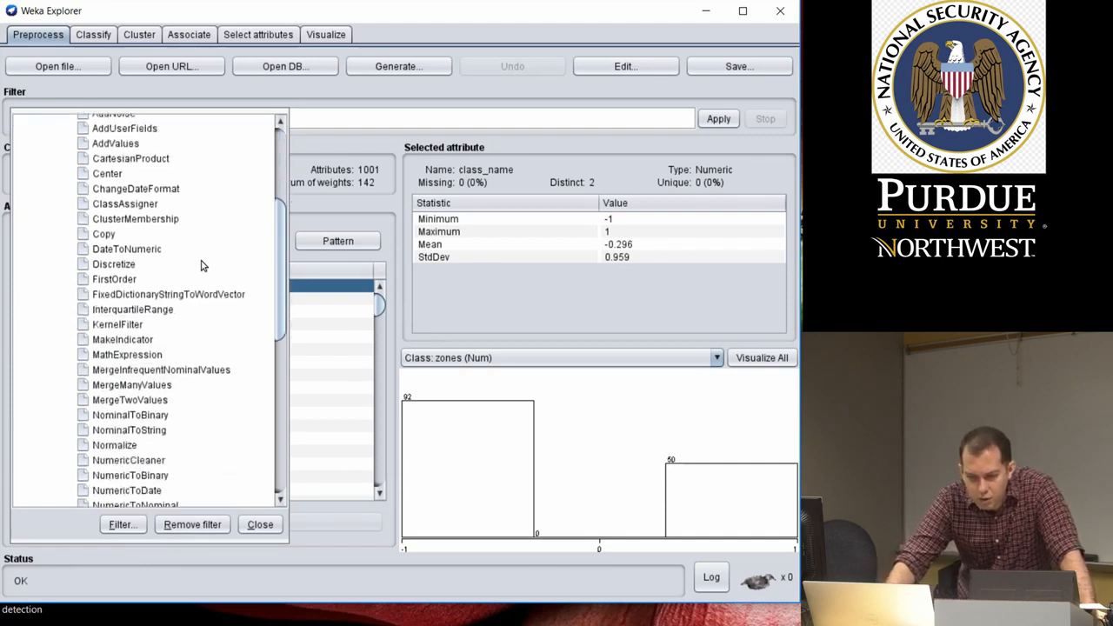
pyautogui.scroll(-1, 147, 461)
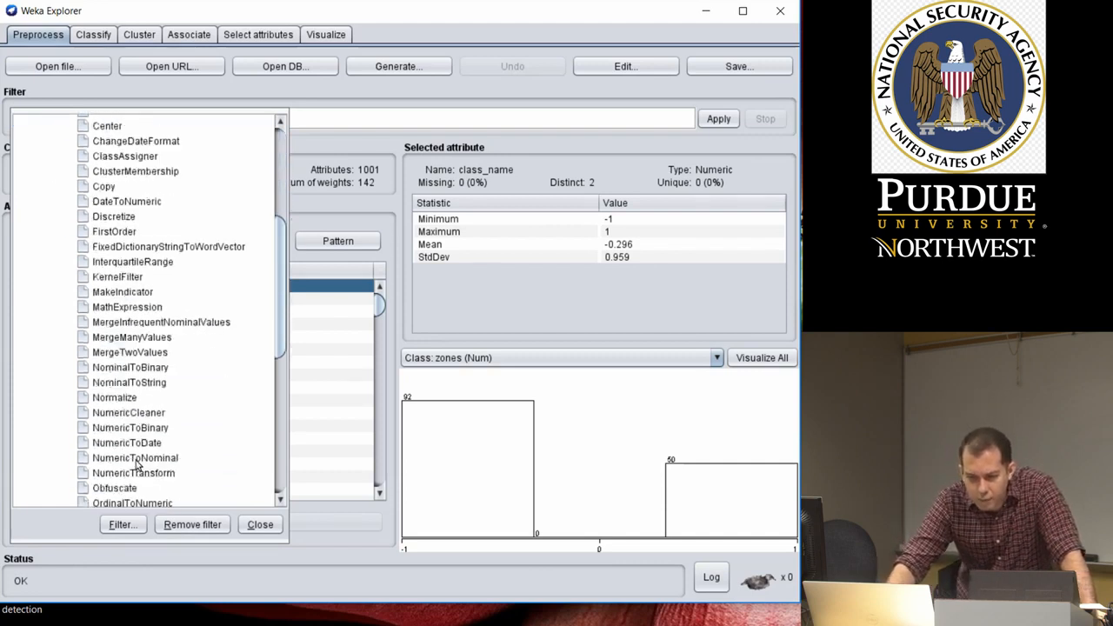
pyautogui.click(135, 459)
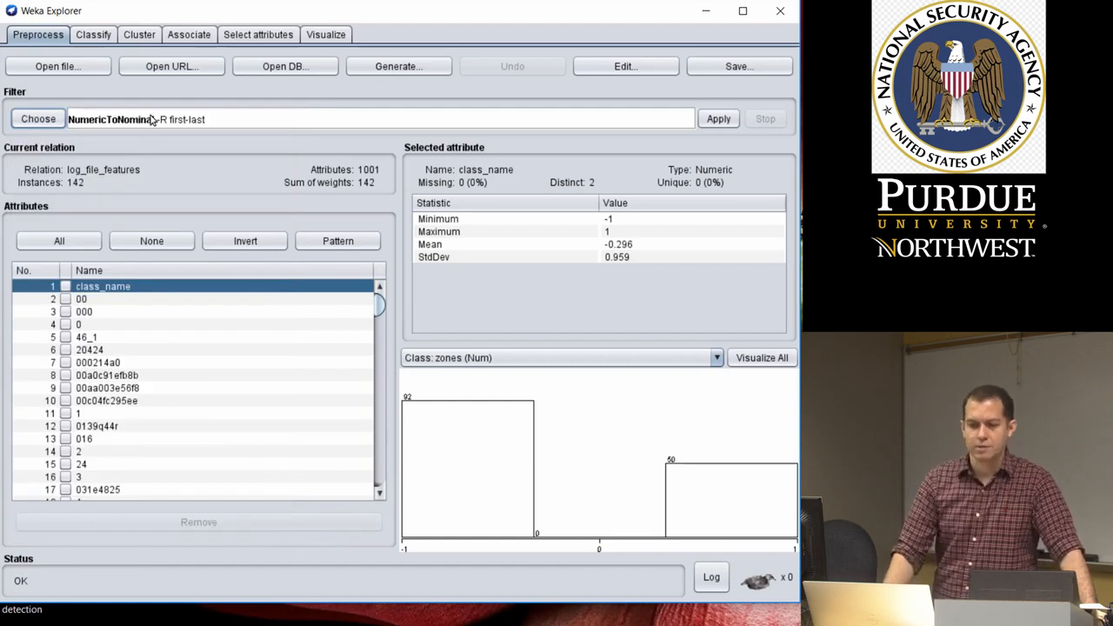
# Set the NumericToNominal filter's attributeIndices to 1 and apply the filter to the dataset
pyautogui.click(160, 124)
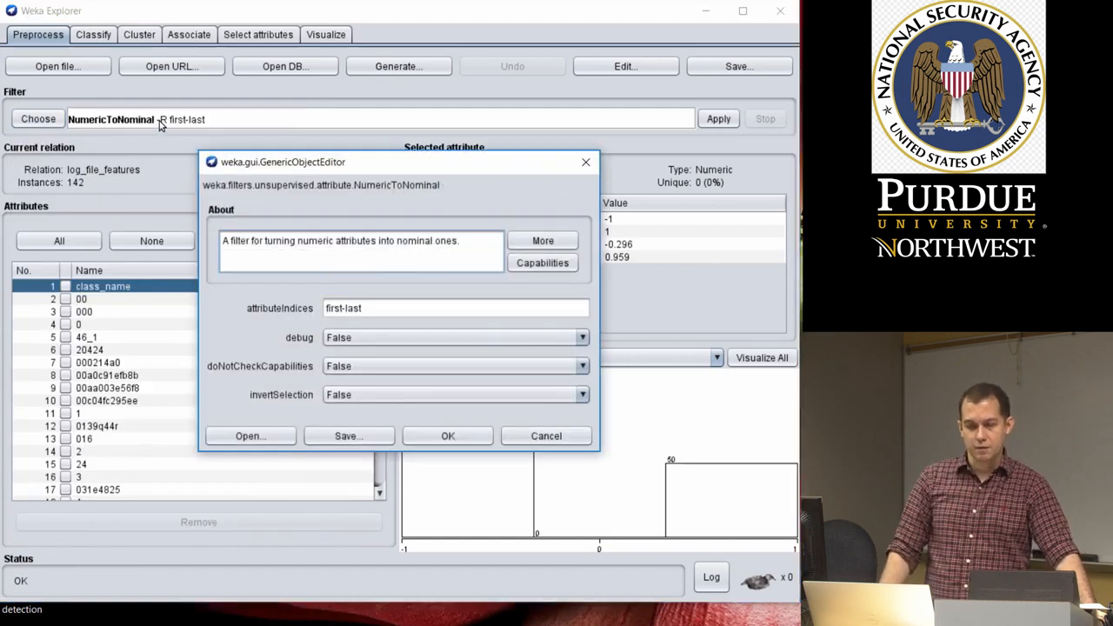
pyautogui.moveTo(385, 315); pyautogui.dragTo(324, 310)
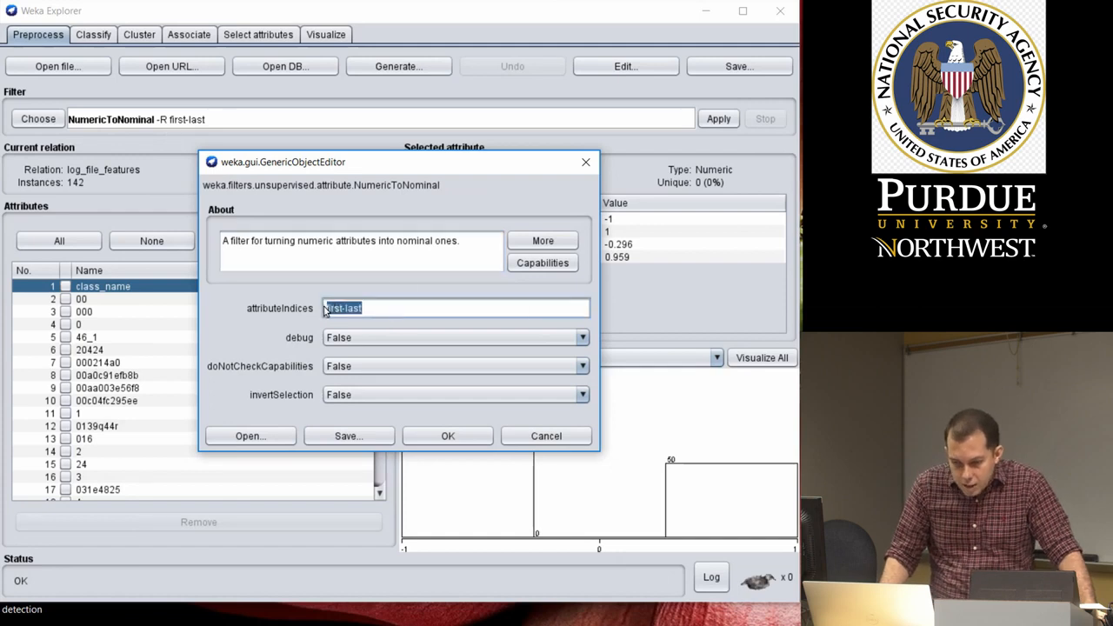
pyautogui.write('1')
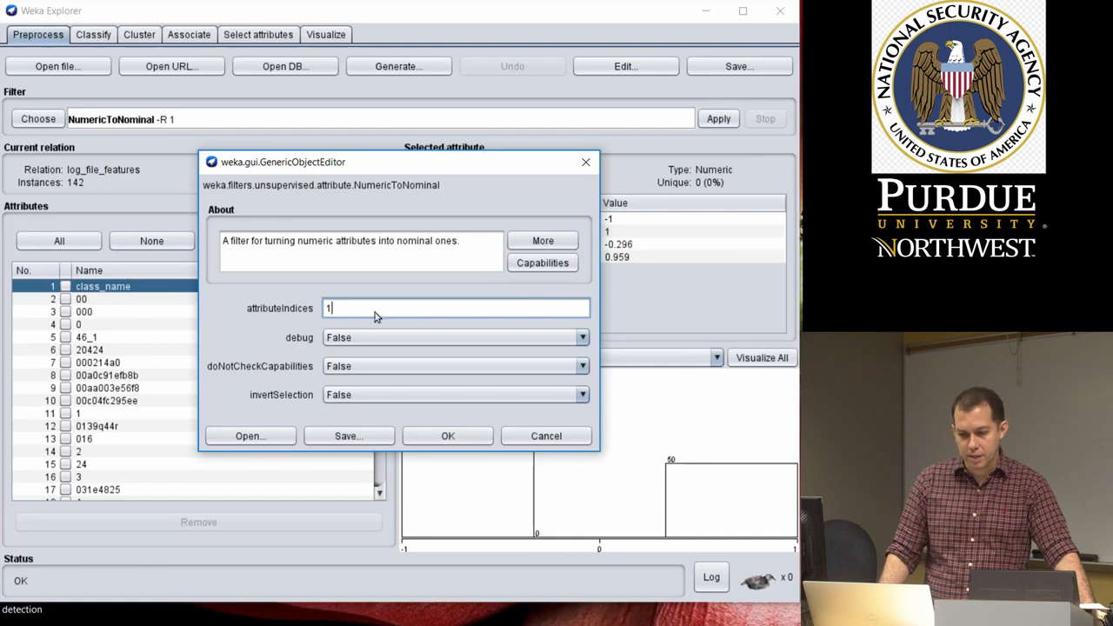
pyautogui.click(447, 435)
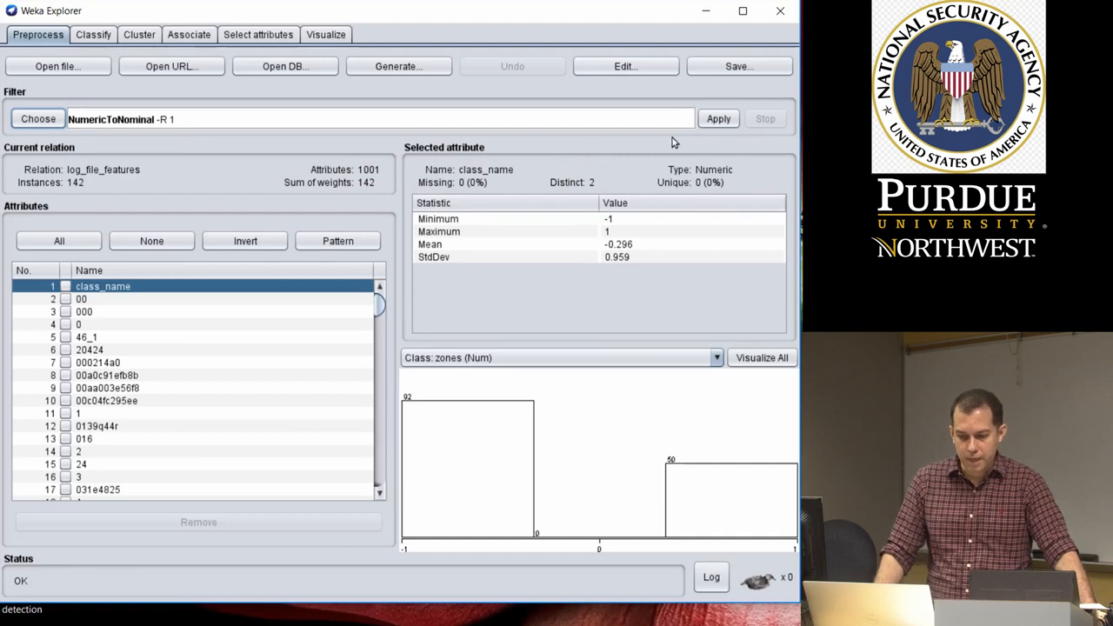
pyautogui.click(719, 119)
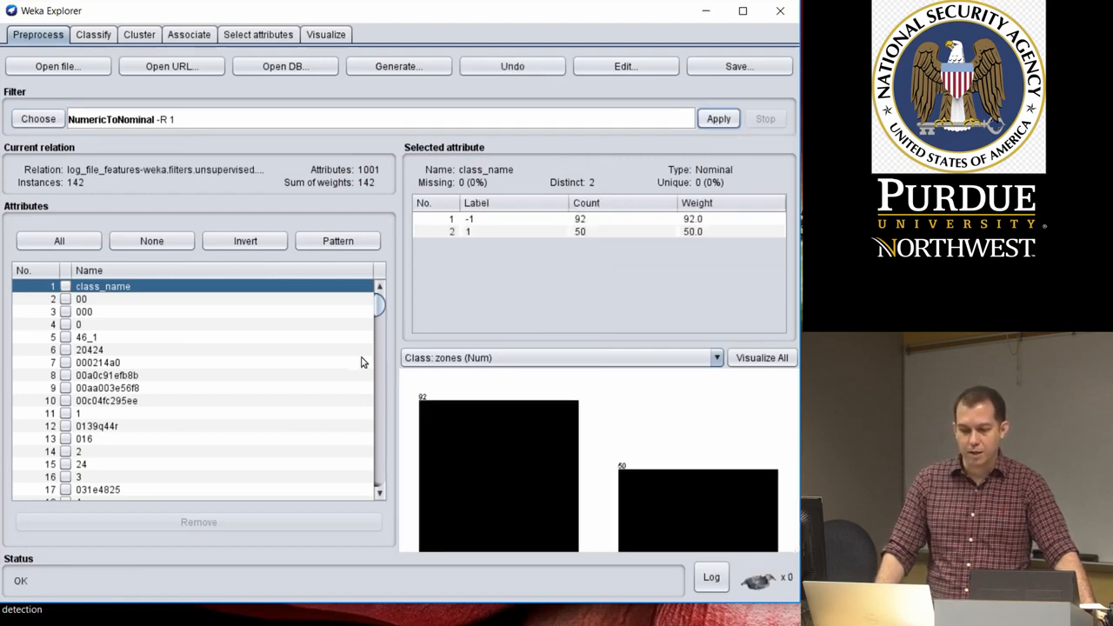
# Compare the type and distribution of class_name with other attributes such as 000214a0 and 00c04fc295ee
pyautogui.click(102, 301)
pyautogui.click(107, 362)
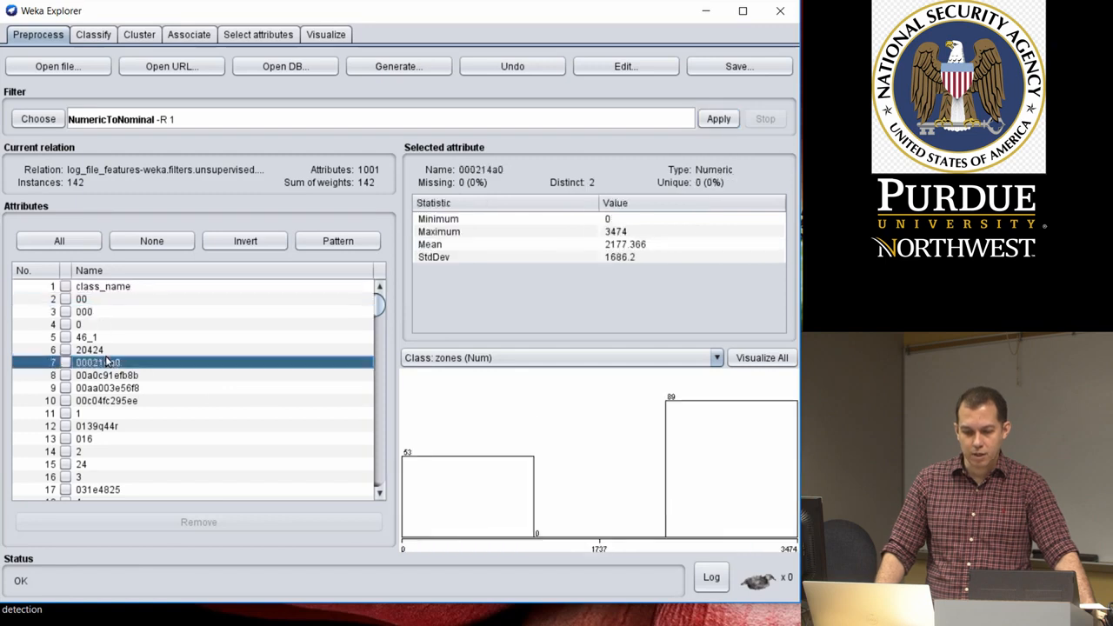
pyautogui.click(105, 288)
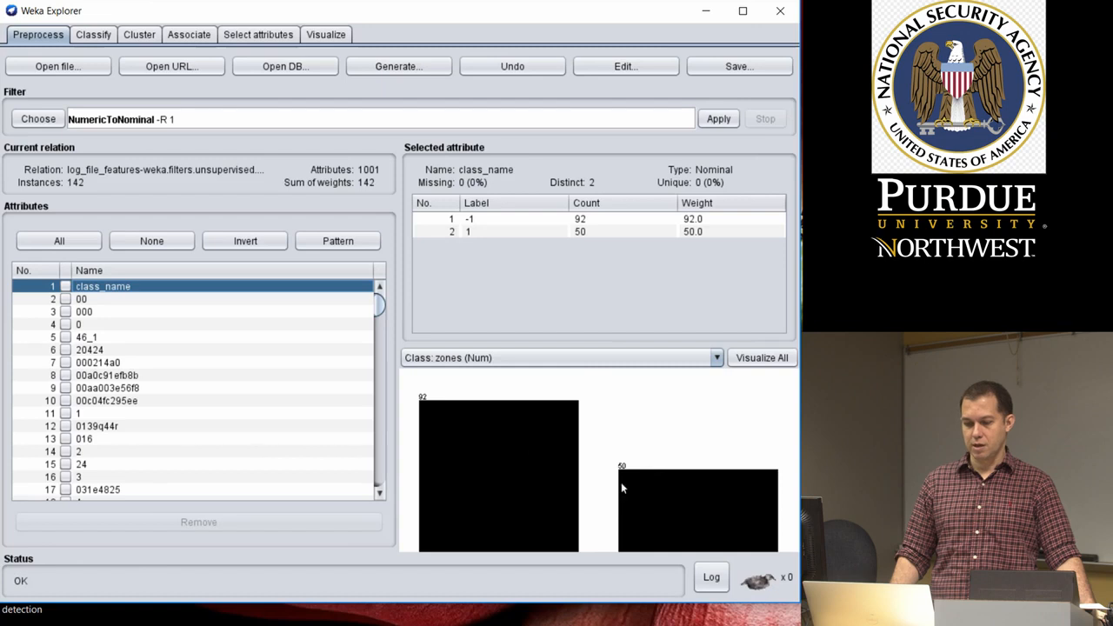
pyautogui.click(224, 401)
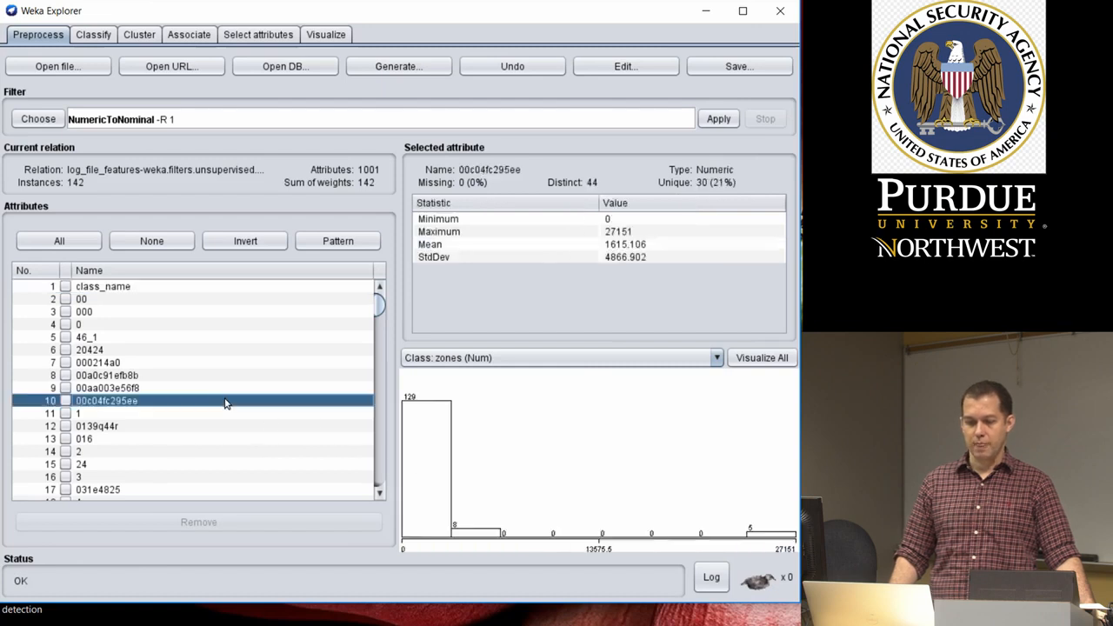
pyautogui.click(206, 290)
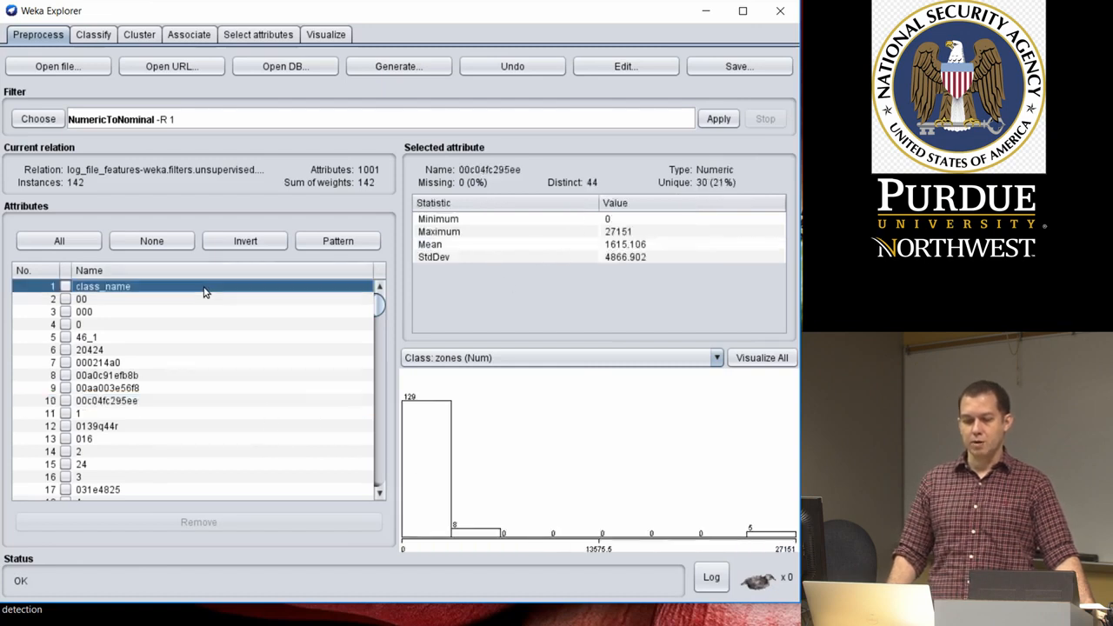
# Switch to classification and check which Bayes classifiers are available for the current class attribute
pyautogui.click(89, 37)
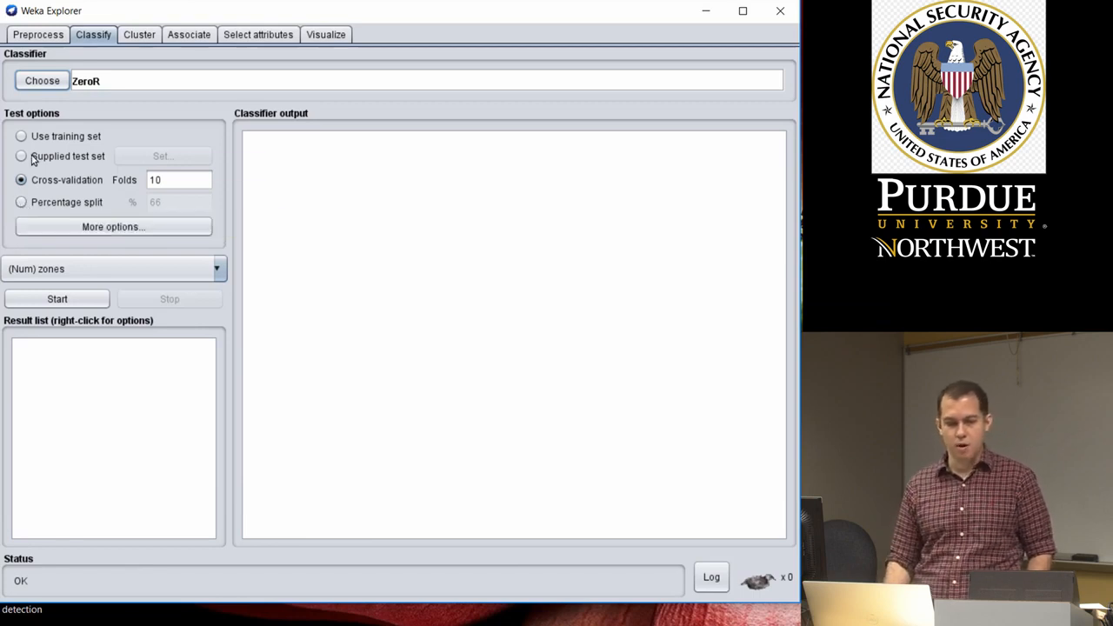
pyautogui.click(44, 81)
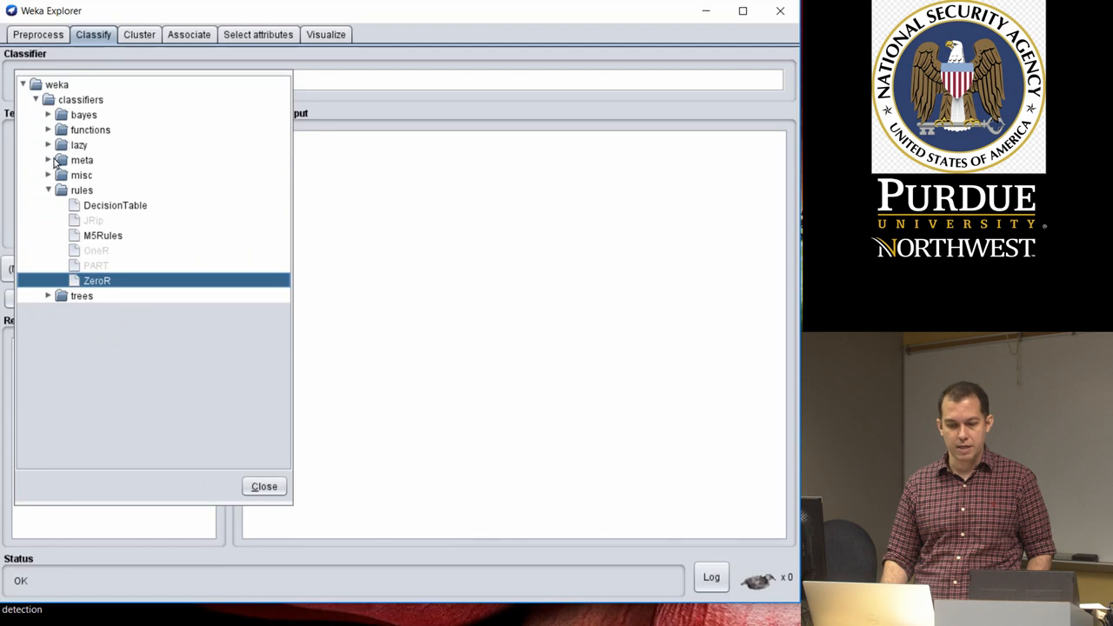
pyautogui.click(48, 116)
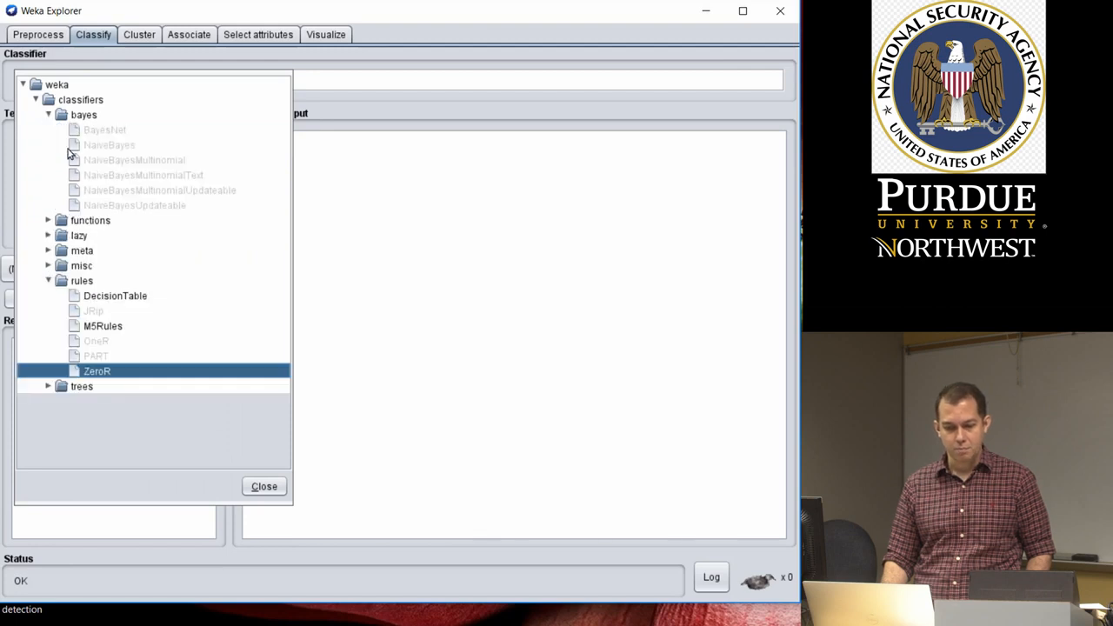
pyautogui.click(264, 486)
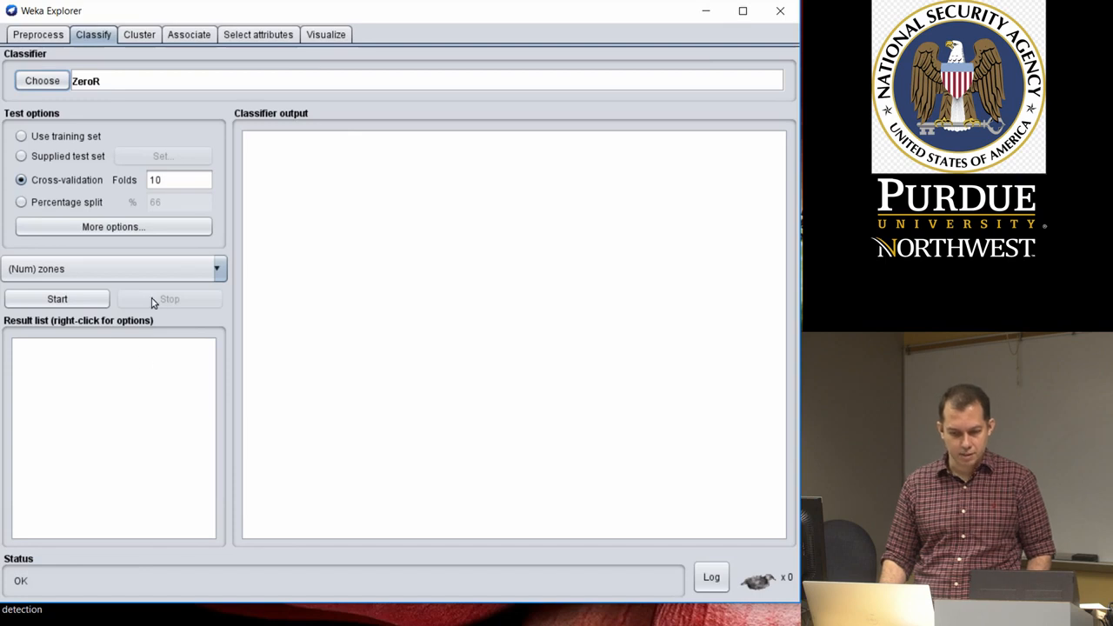
# Set the nominal attribute class_name as the class attribute for classification
pyautogui.click(215, 271)
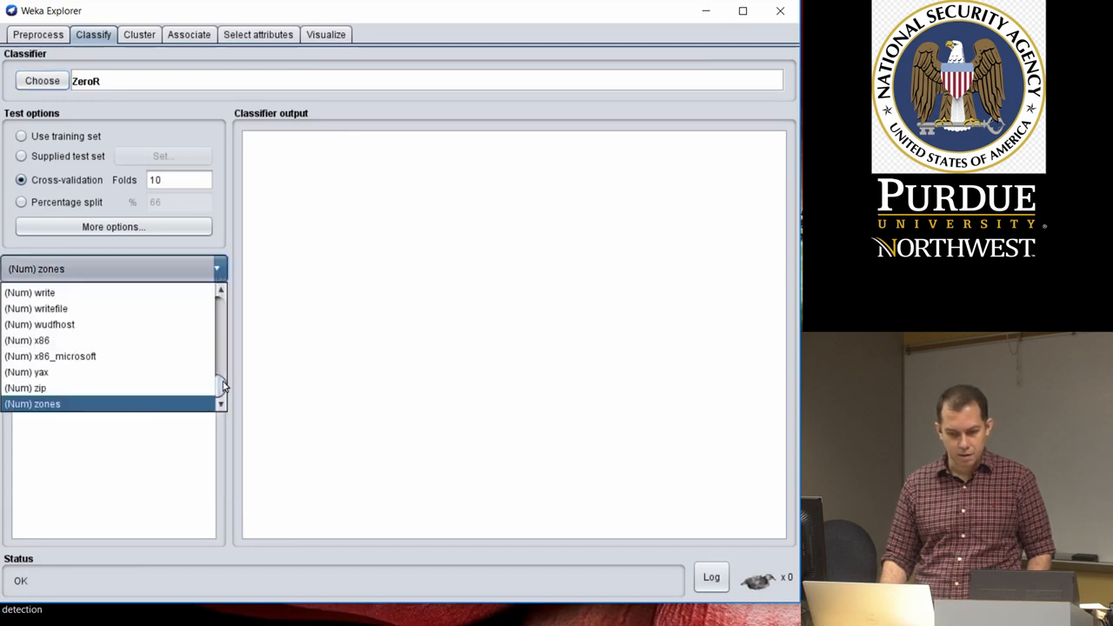
pyautogui.moveTo(222, 385); pyautogui.dragTo(222, 299)
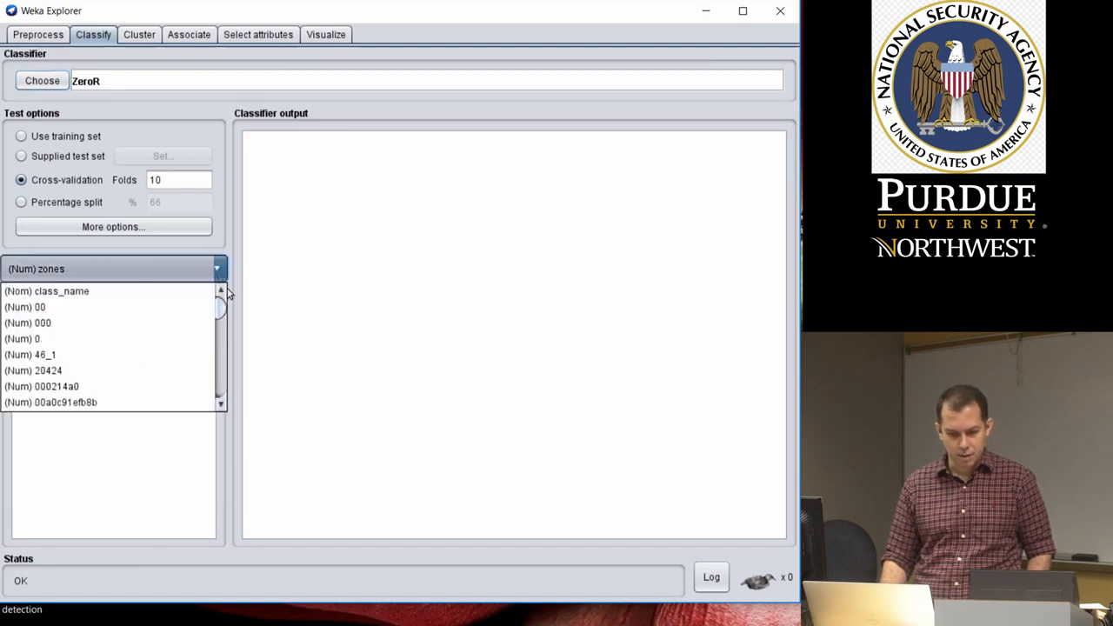
pyautogui.click(111, 292)
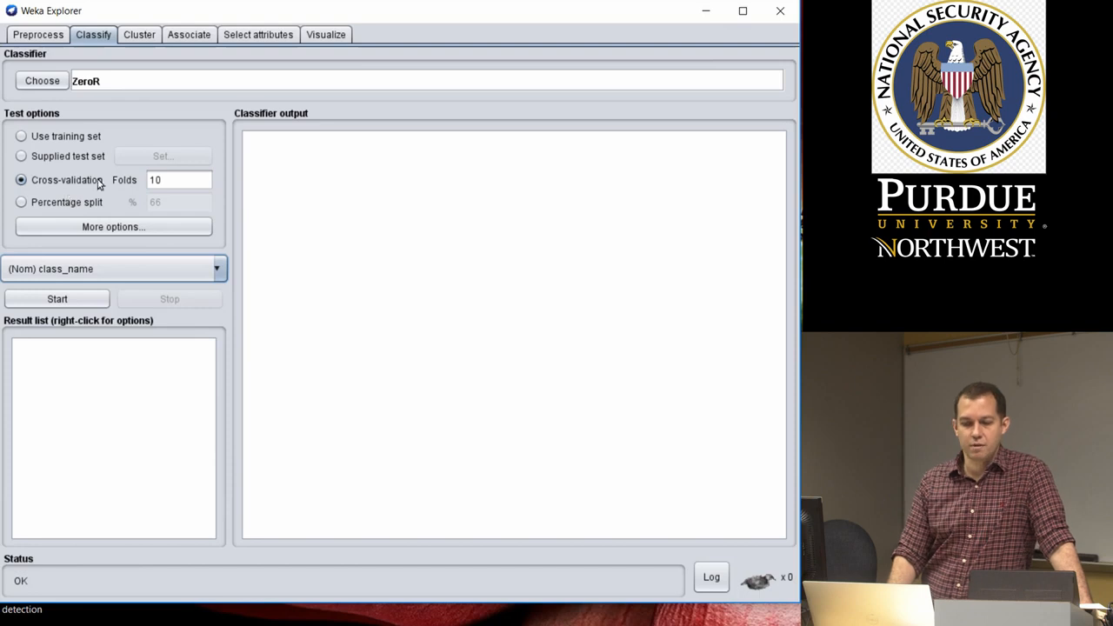
# Choose the NaiveBayes classifier and run it on class_name with 10-fold cross-validation
pyautogui.click(49, 82)
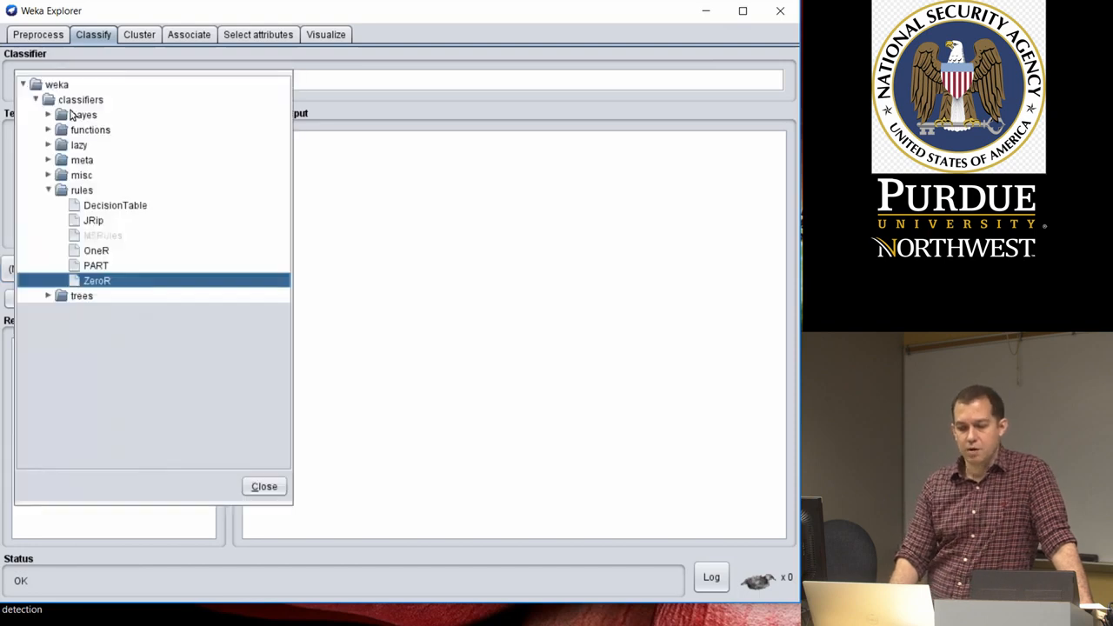
pyautogui.click(48, 114)
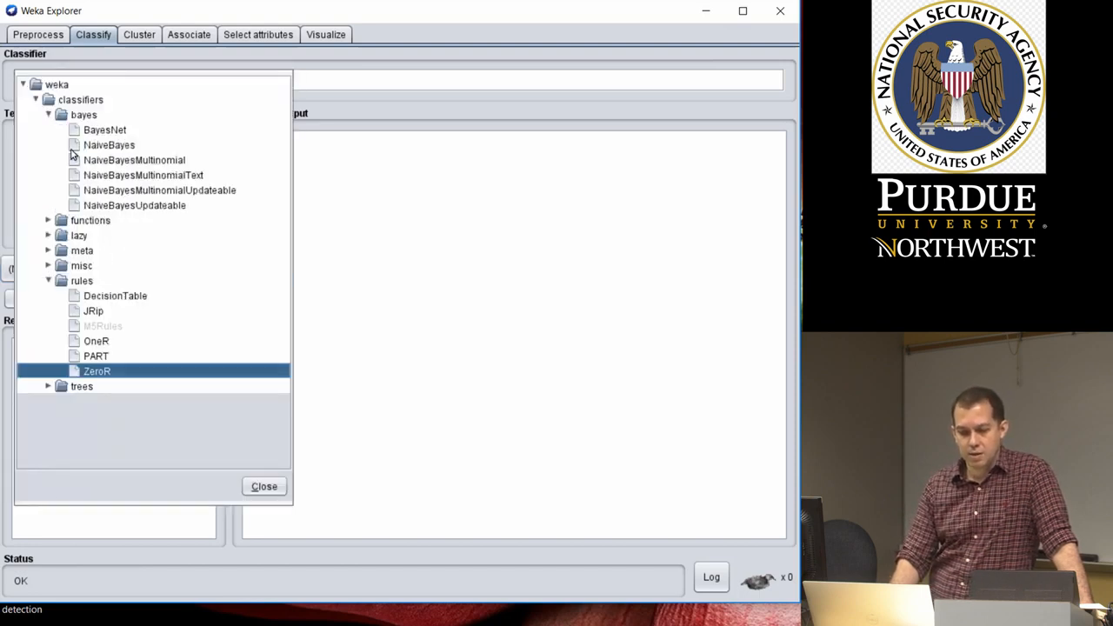
pyautogui.click(117, 146)
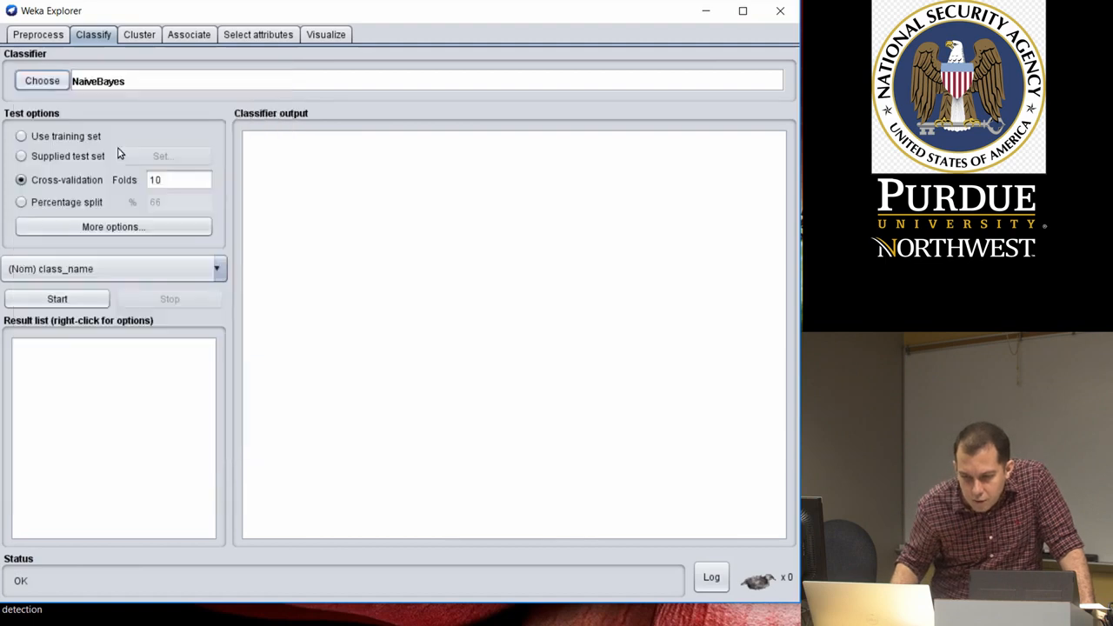
pyautogui.click(81, 301)
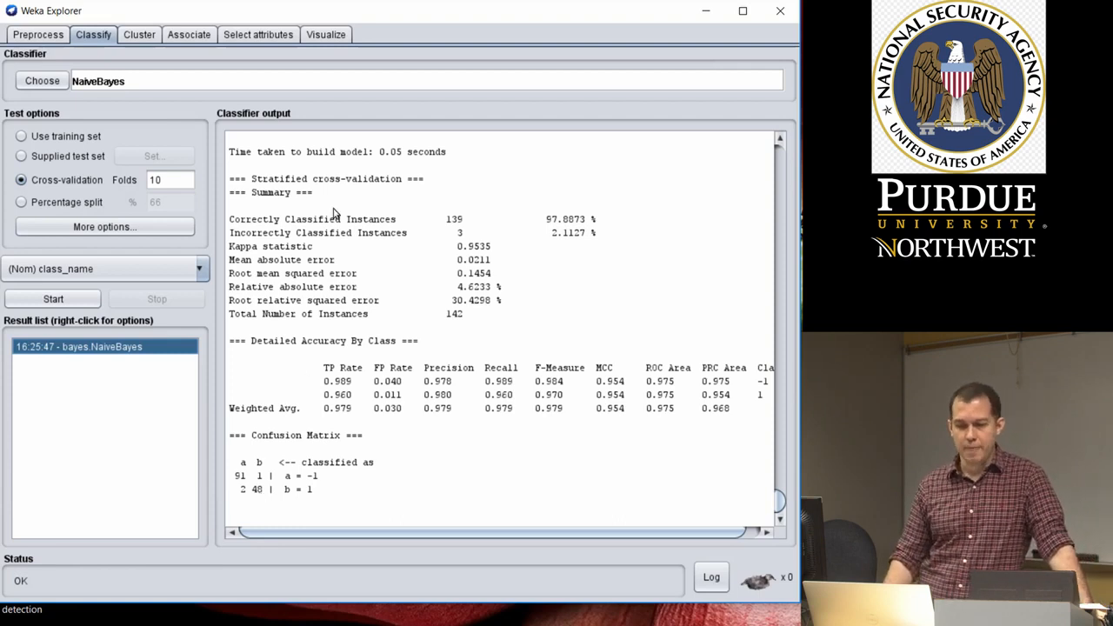
# Set up attribute selection with the Ranker search method and accept the InfoGain attribute evaluator
pyautogui.click(256, 35)
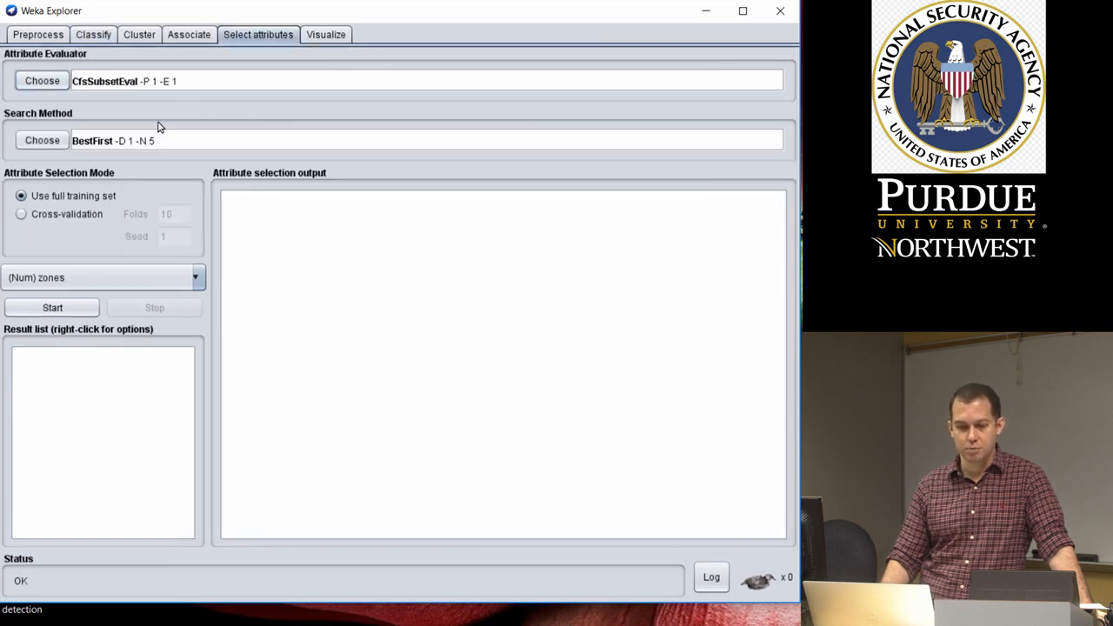
pyautogui.click(41, 140)
pyautogui.click(87, 206)
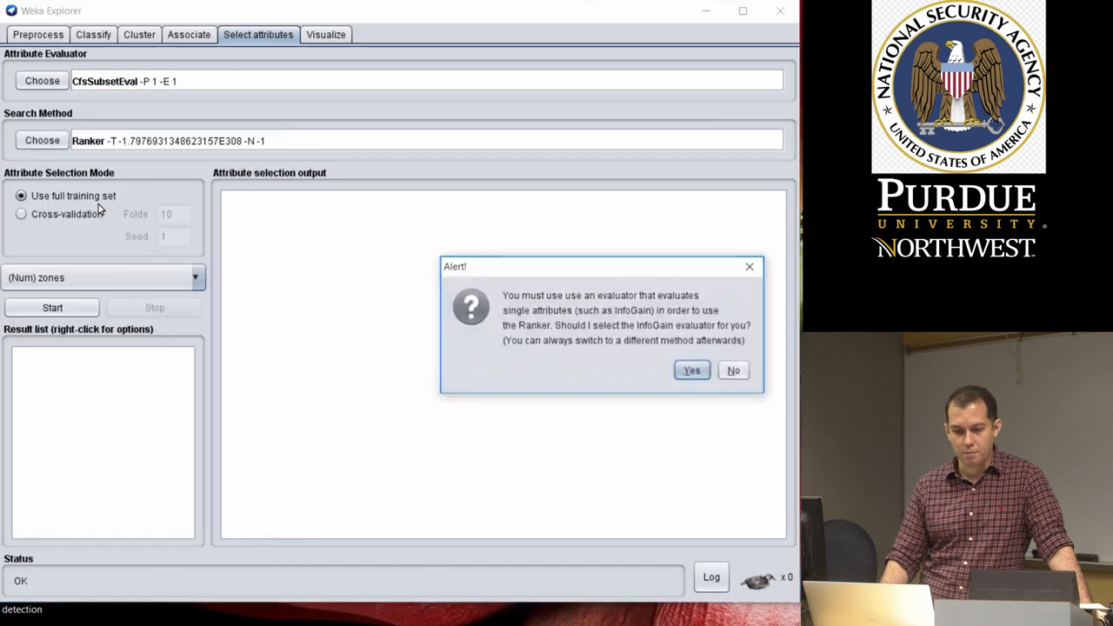
pyautogui.click(693, 371)
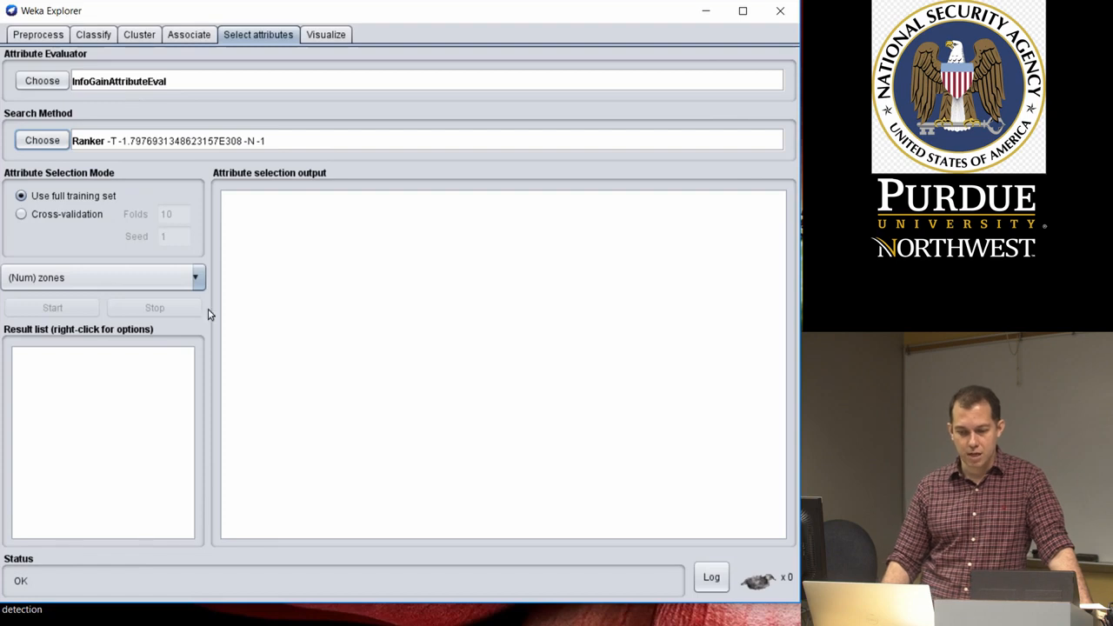
# Rank the attributes against the nominal class_name using 10-fold cross-validation with seed 1, and review the highest-ranked attributes
pyautogui.click(195, 278)
pyautogui.scroll(5, 148, 347)
pyautogui.click(148, 315)
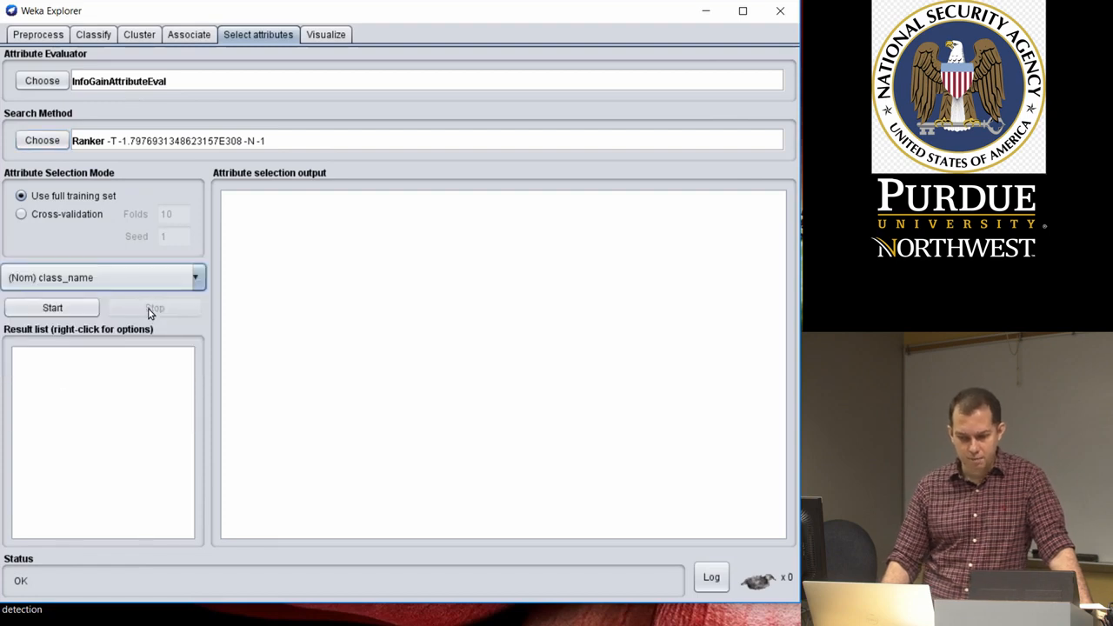
pyautogui.click(52, 219)
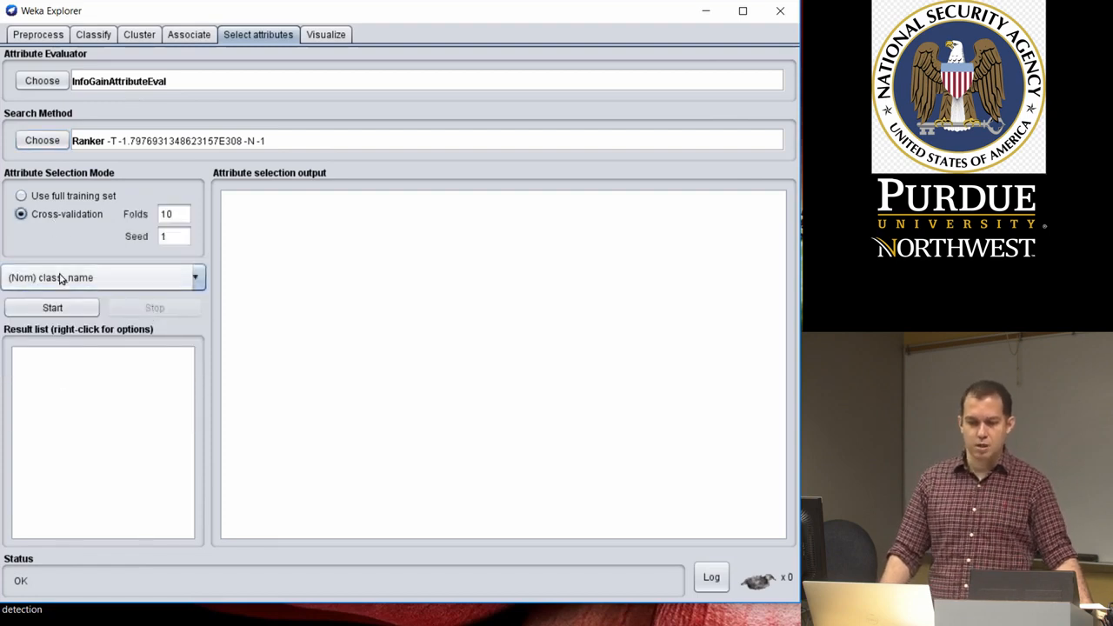
pyautogui.click(62, 310)
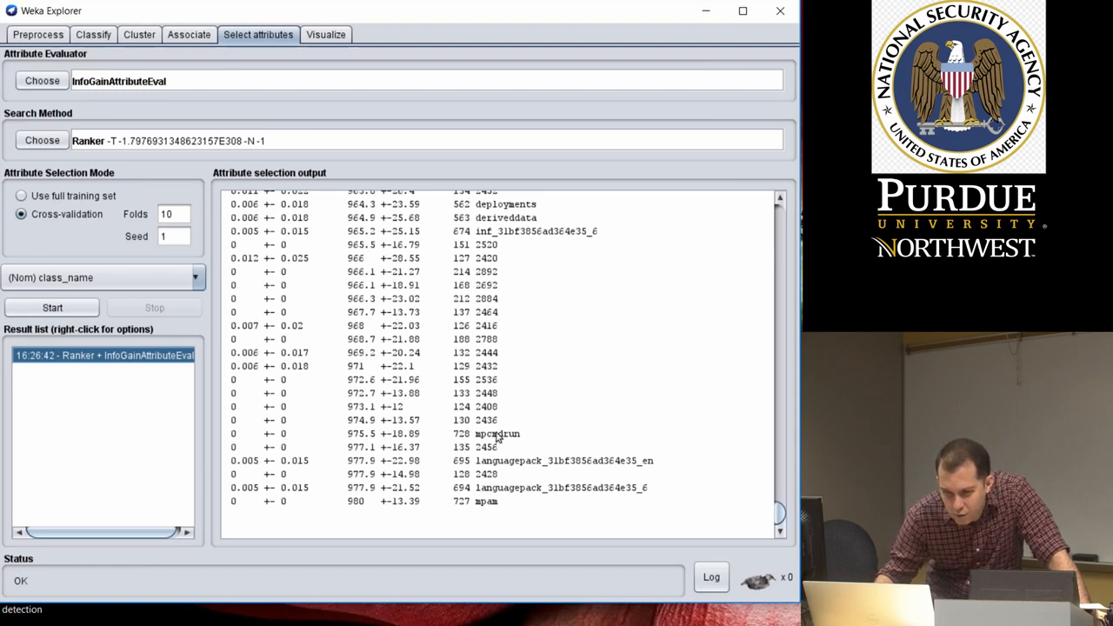
pyautogui.moveTo(779, 513); pyautogui.dragTo(799, 217)
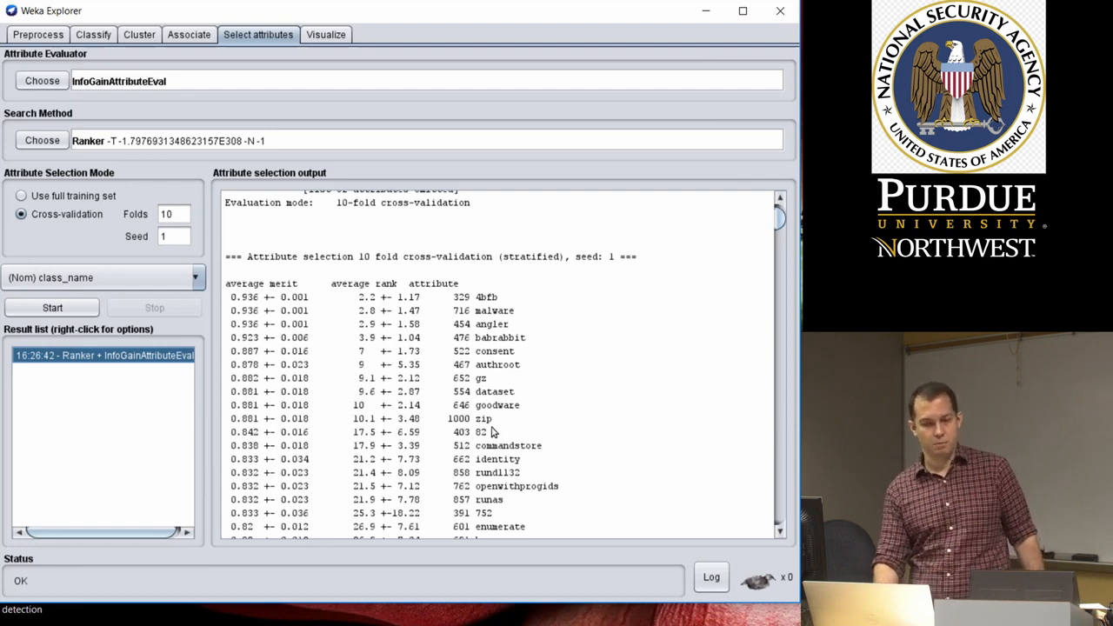
# Run the lazy IBk classifier on class_name with 10-fold cross-validation and compare its output with the NaiveBayes result
pyautogui.click(93, 35)
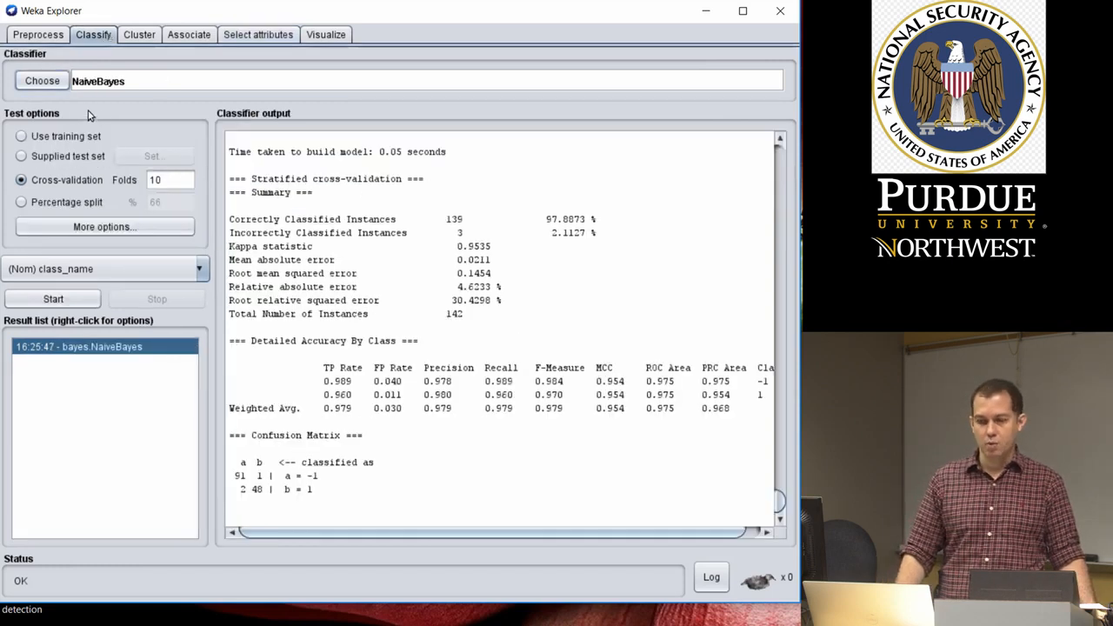
pyautogui.click(41, 81)
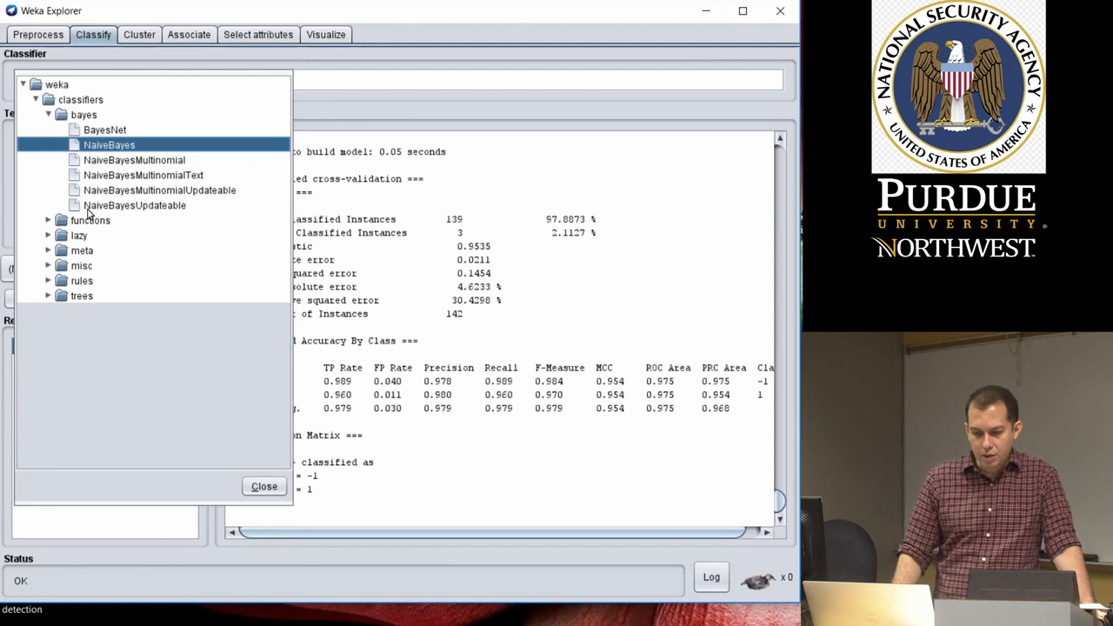
pyautogui.click(48, 236)
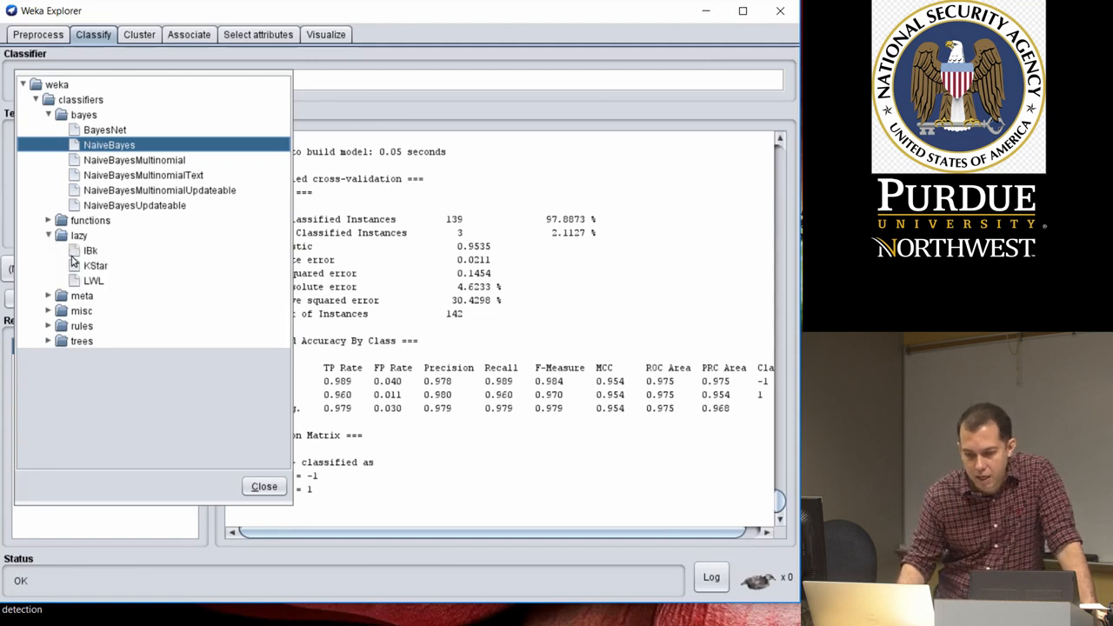
pyautogui.click(95, 251)
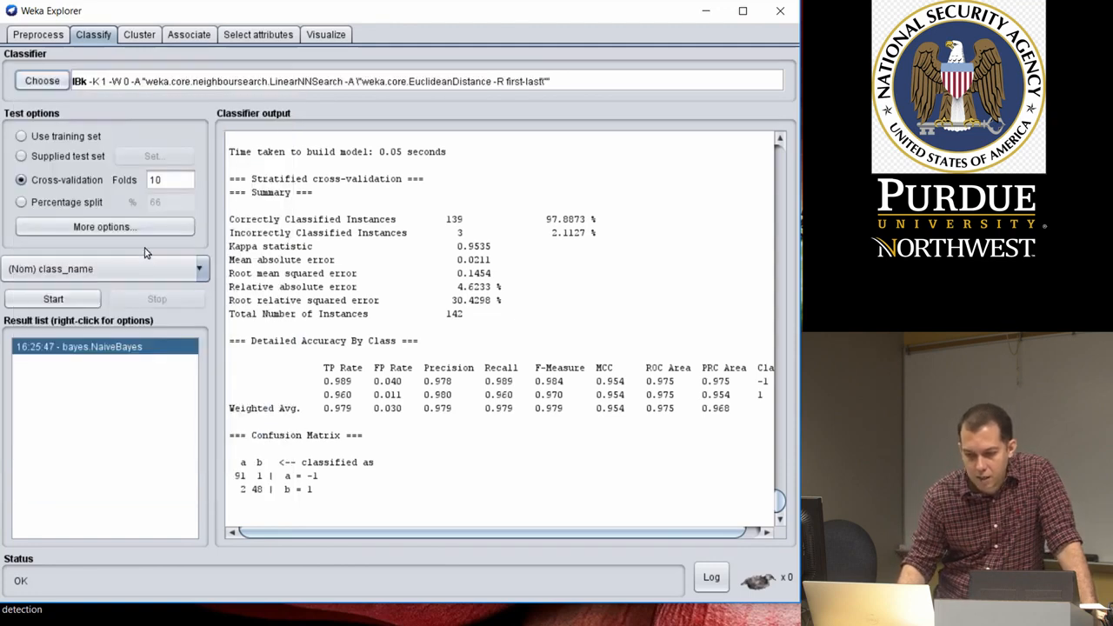
pyautogui.click(83, 300)
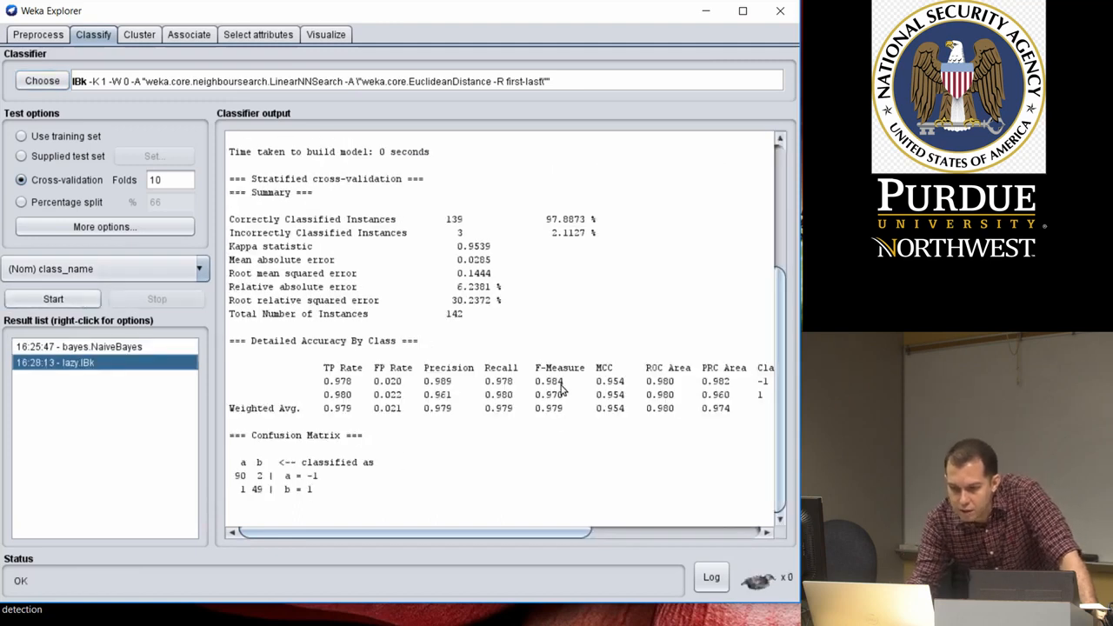
pyautogui.click(116, 347)
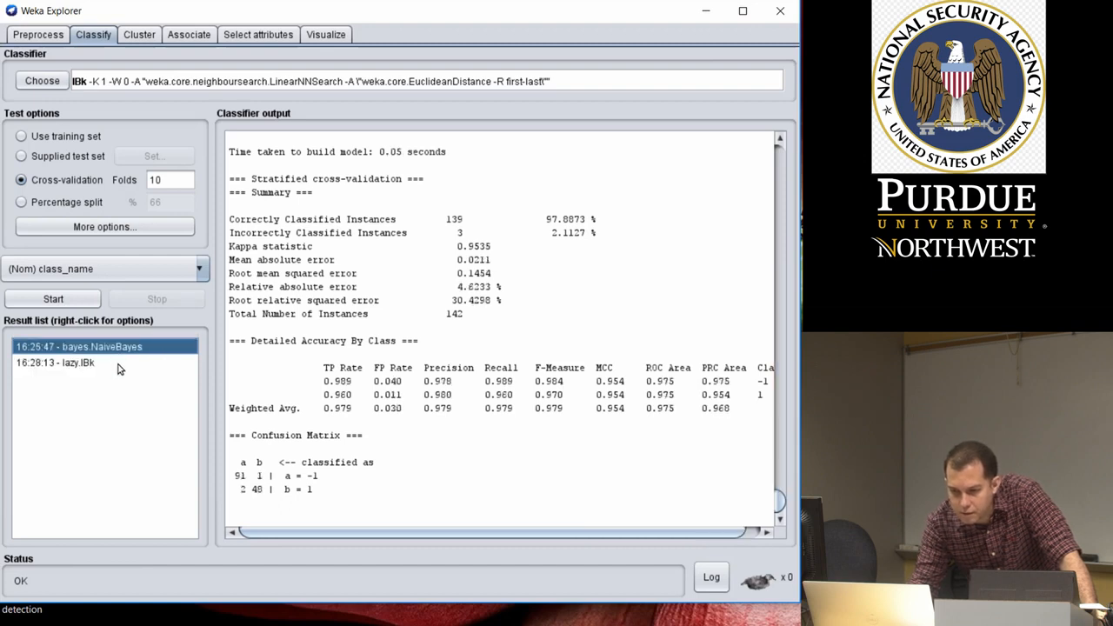
pyautogui.click(119, 364)
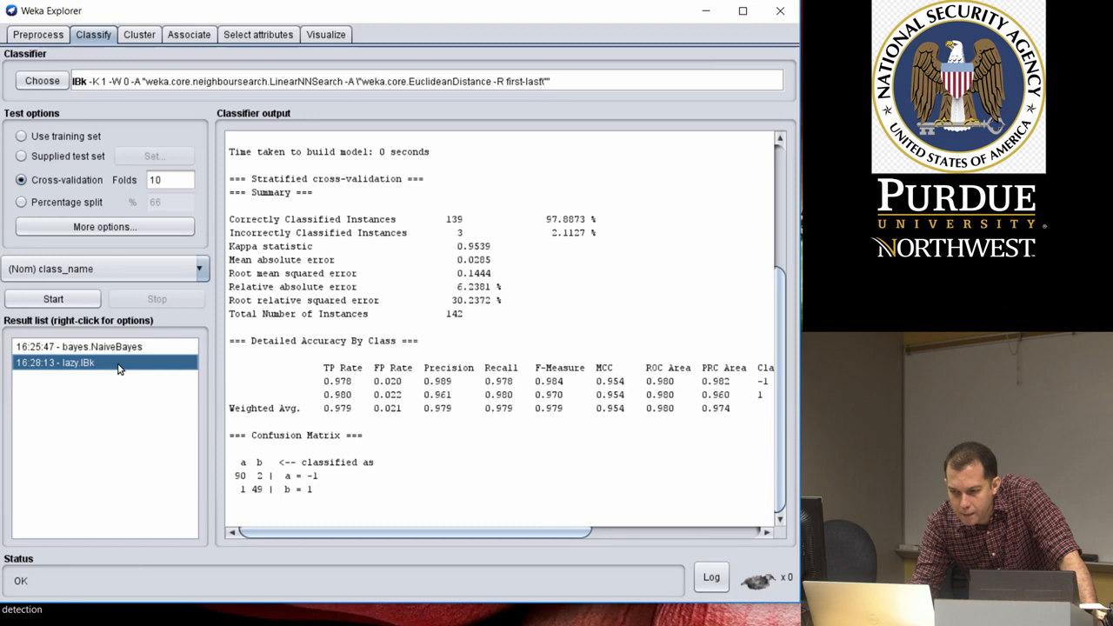